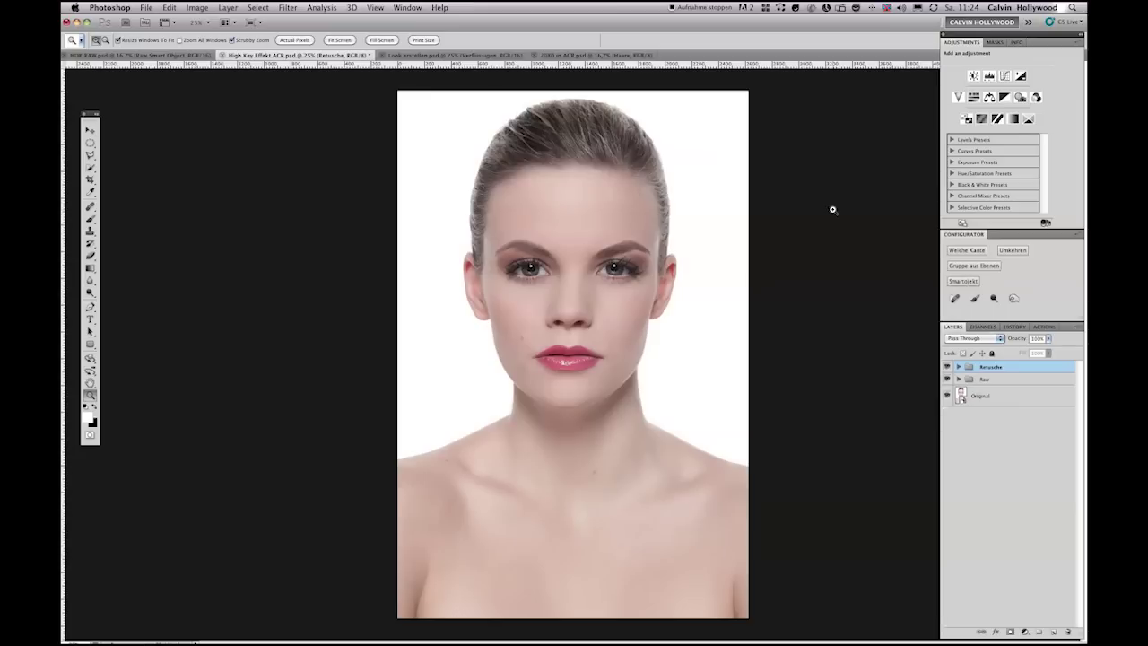
- Stamp all visible portrait layers into a new merged Layer 1 above the Retusche group
{"action": "key", "text": "ctrl+shift+alt+e"}
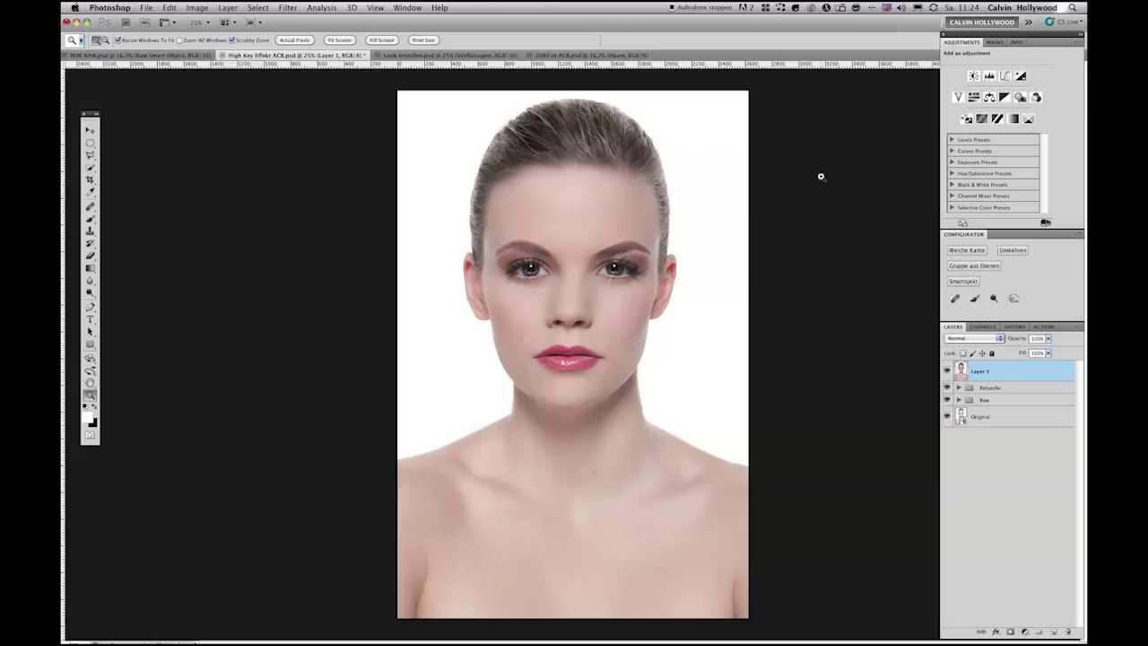
- Load the merged portrait layer into Camera Raw with the Dr. Brown's Edit Layer in ACR script
{"action": "left_click", "coordinate": [146, 8]}
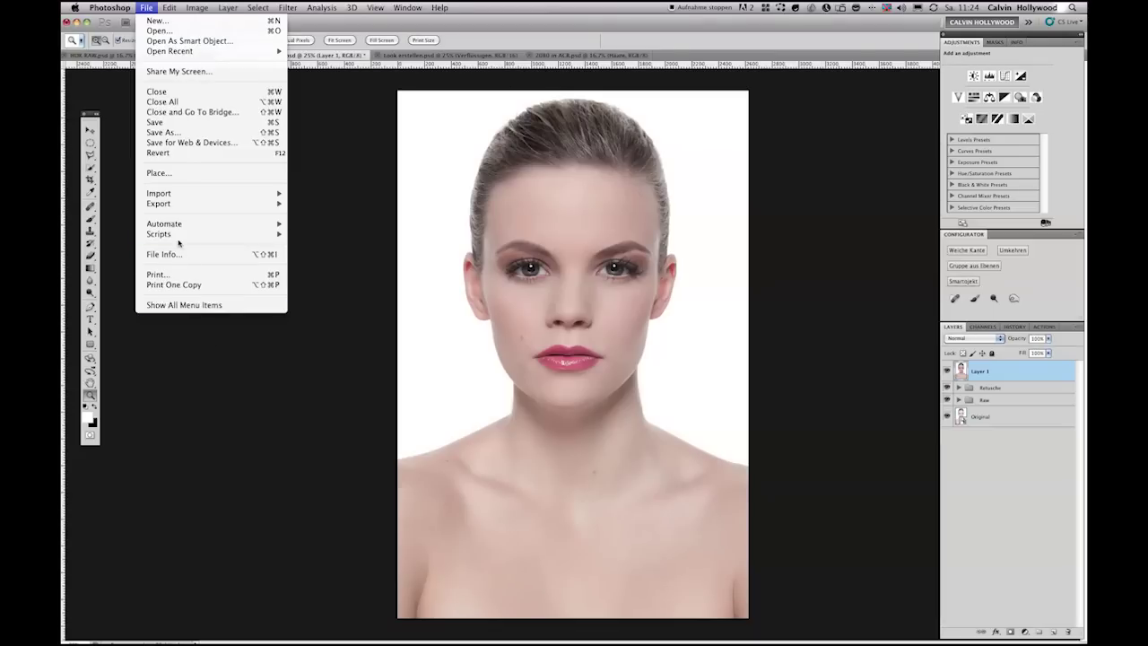
{"action": "mouse_move", "coordinate": [167, 238]}
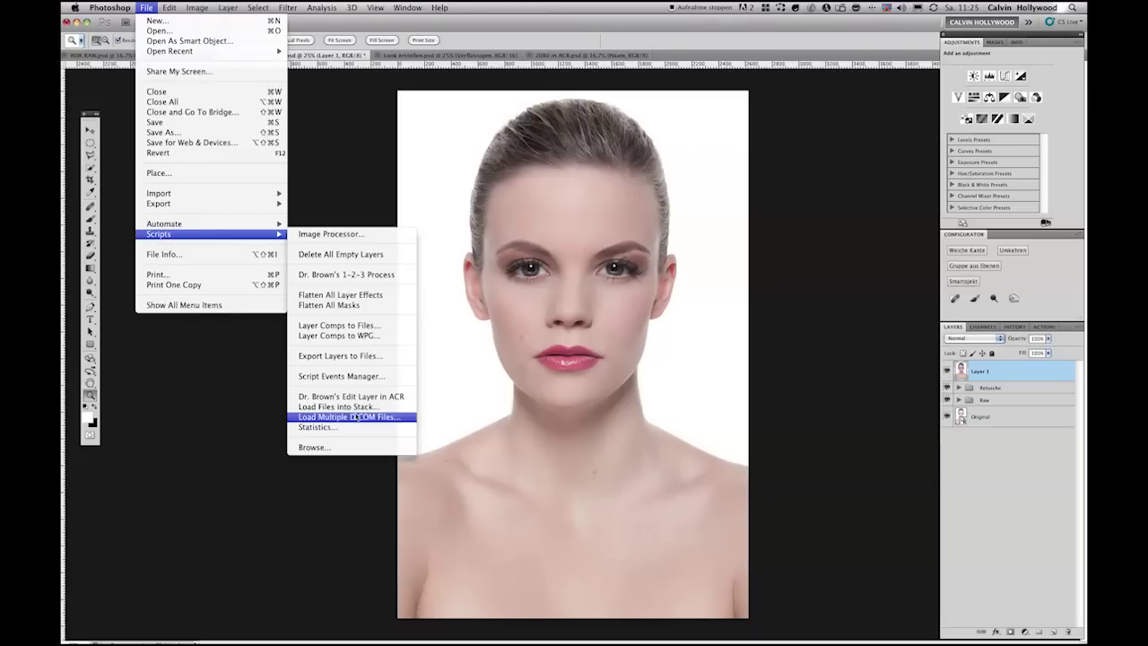
{"action": "left_click", "coordinate": [402, 400]}
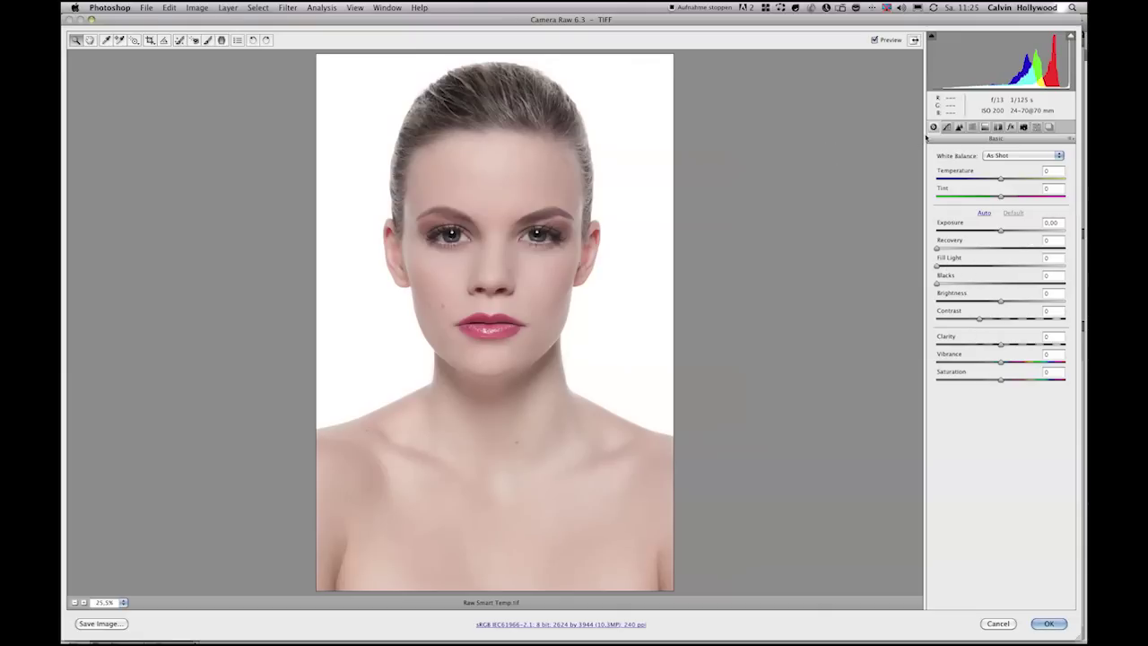
- Browse the Tone Curve through Effects panels and test the post-crop vignetting Amount on the portrait
{"action": "left_click", "coordinate": [958, 128]}
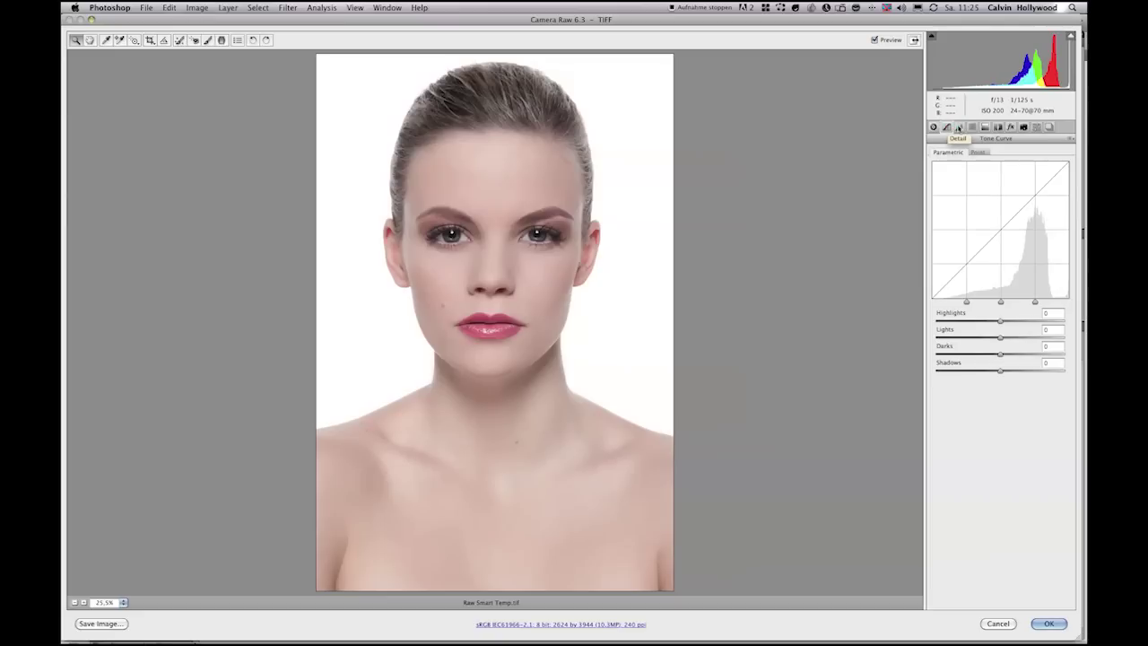
{"action": "left_click", "coordinate": [959, 128]}
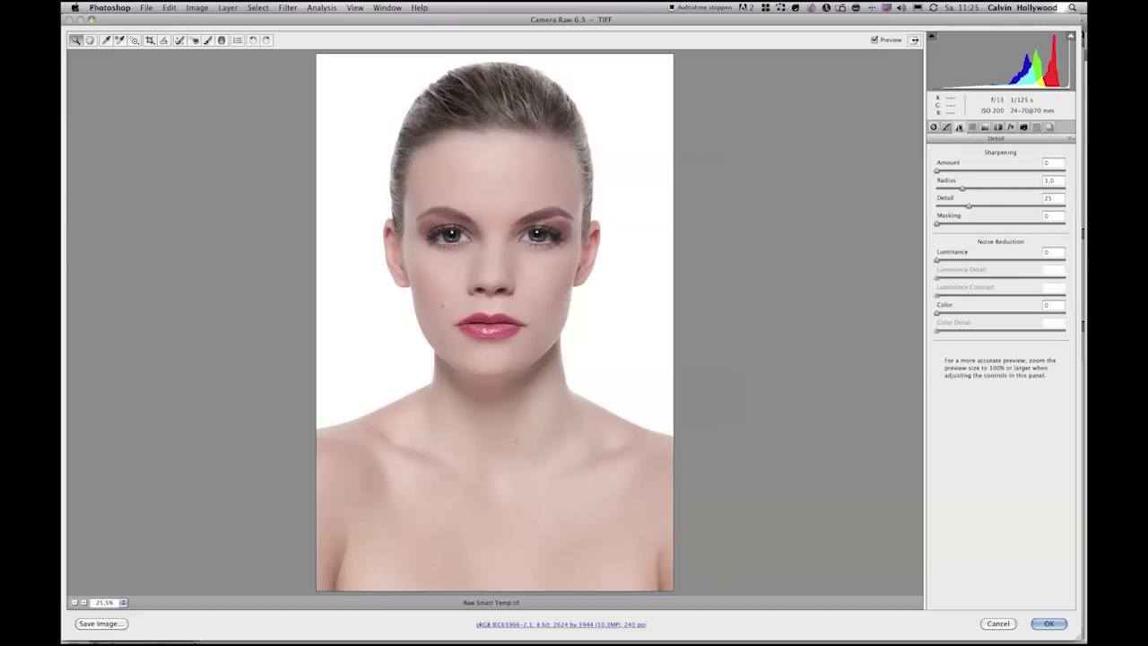
{"action": "left_click", "coordinate": [972, 128]}
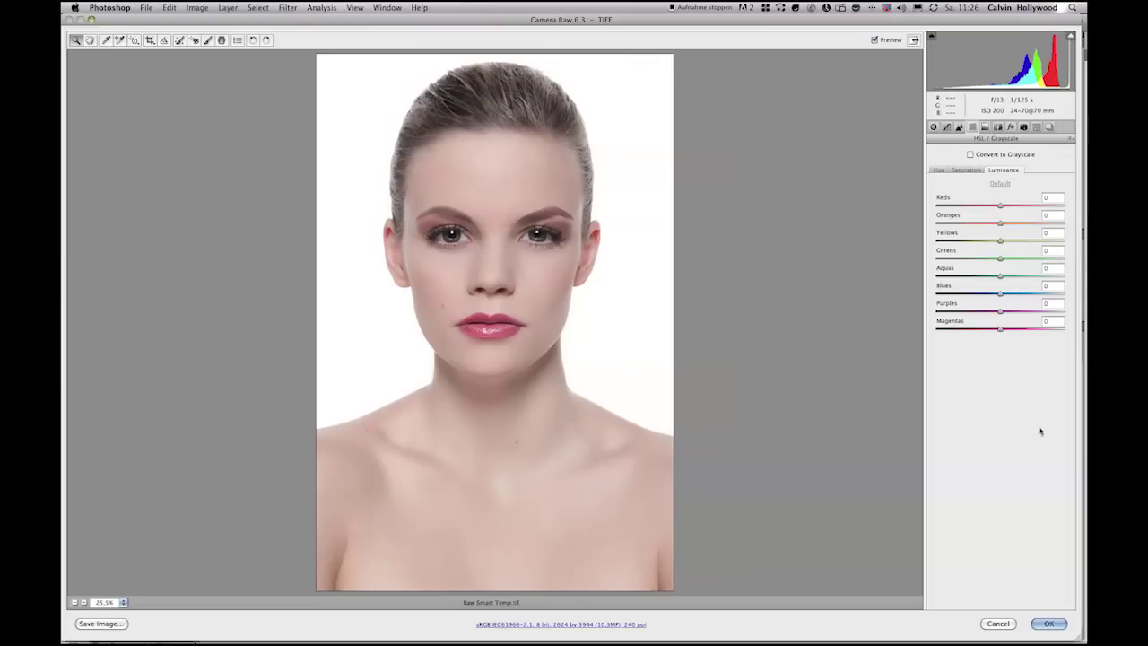
{"action": "left_click", "coordinate": [985, 127]}
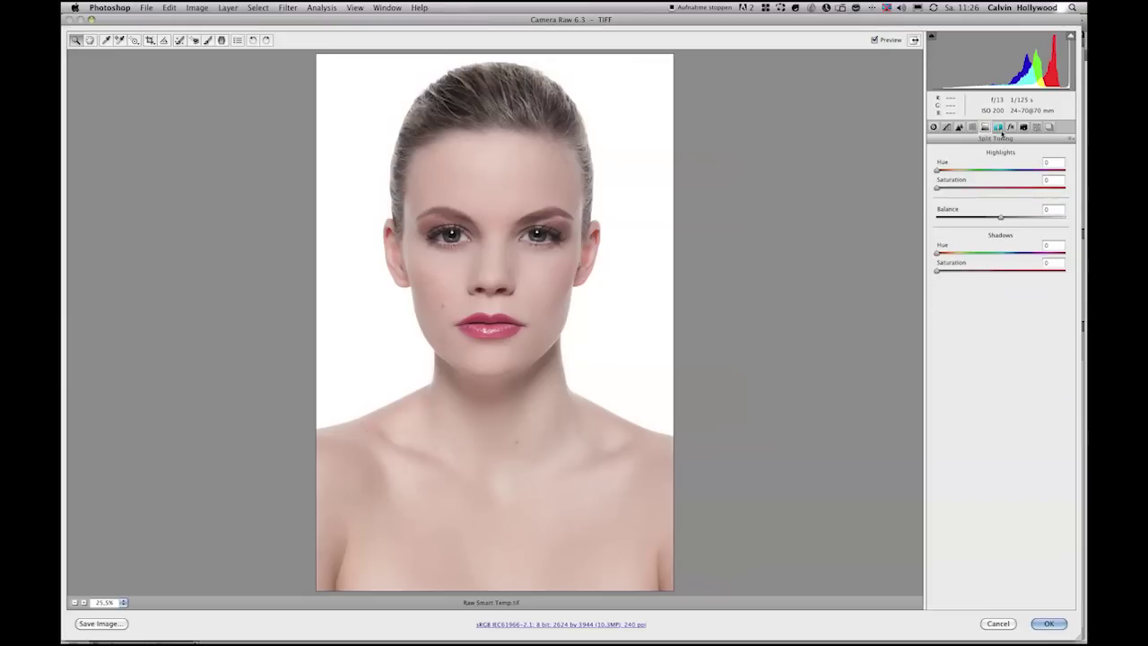
{"action": "left_click", "coordinate": [998, 128]}
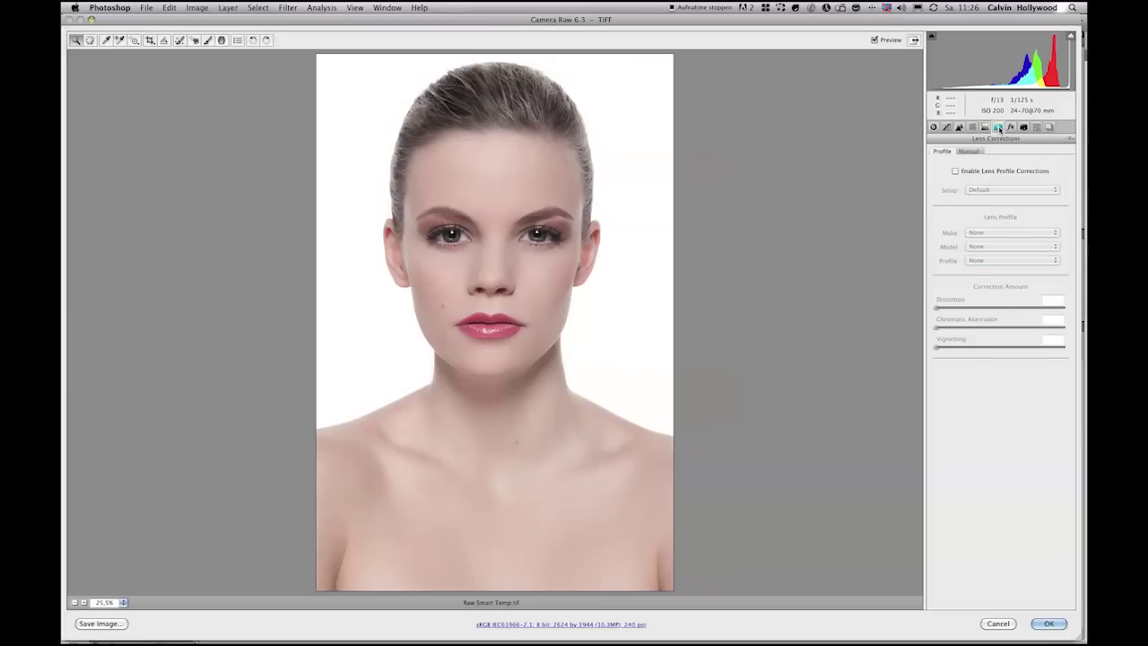
{"action": "left_click", "coordinate": [1011, 127]}
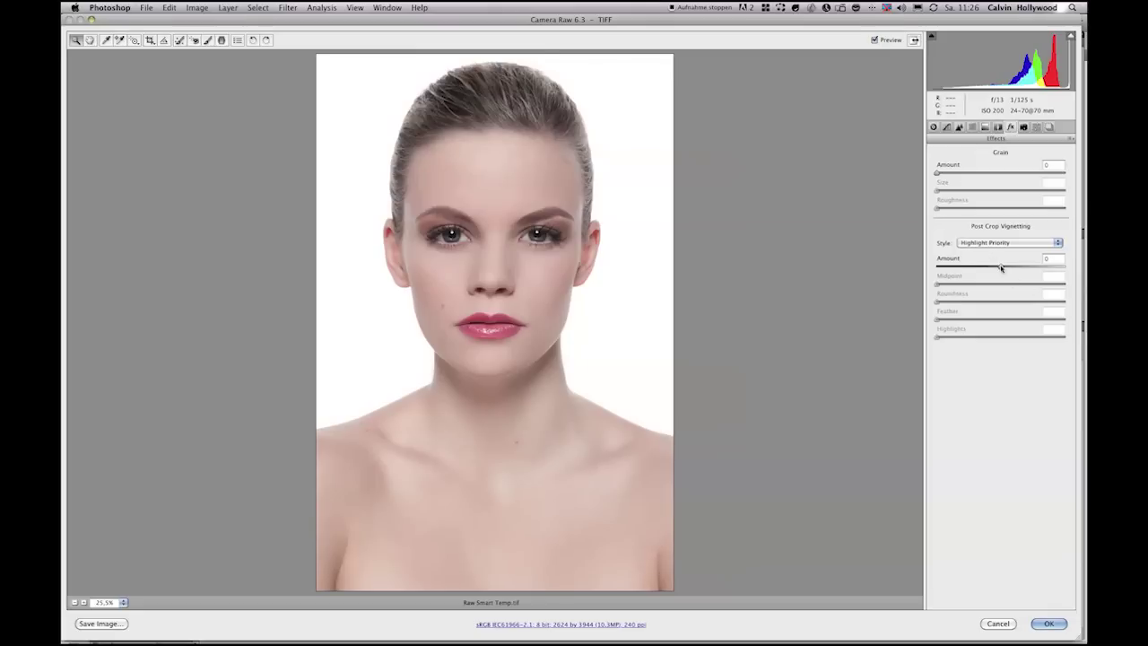
{"action": "mouse_move", "coordinate": [1001, 268]}
{"action": "left_mouse_down"}
{"action": "mouse_move", "coordinate": [956, 267]}
{"action": "mouse_move", "coordinate": [1010, 269]}
{"action": "mouse_move", "coordinate": [977, 283]}
{"action": "mouse_move", "coordinate": [1002, 268]}
{"action": "left_mouse_up"}
- Set Clarity to -26 in the Basic panel to soften the portrait's skin
{"action": "left_click", "coordinate": [933, 126]}
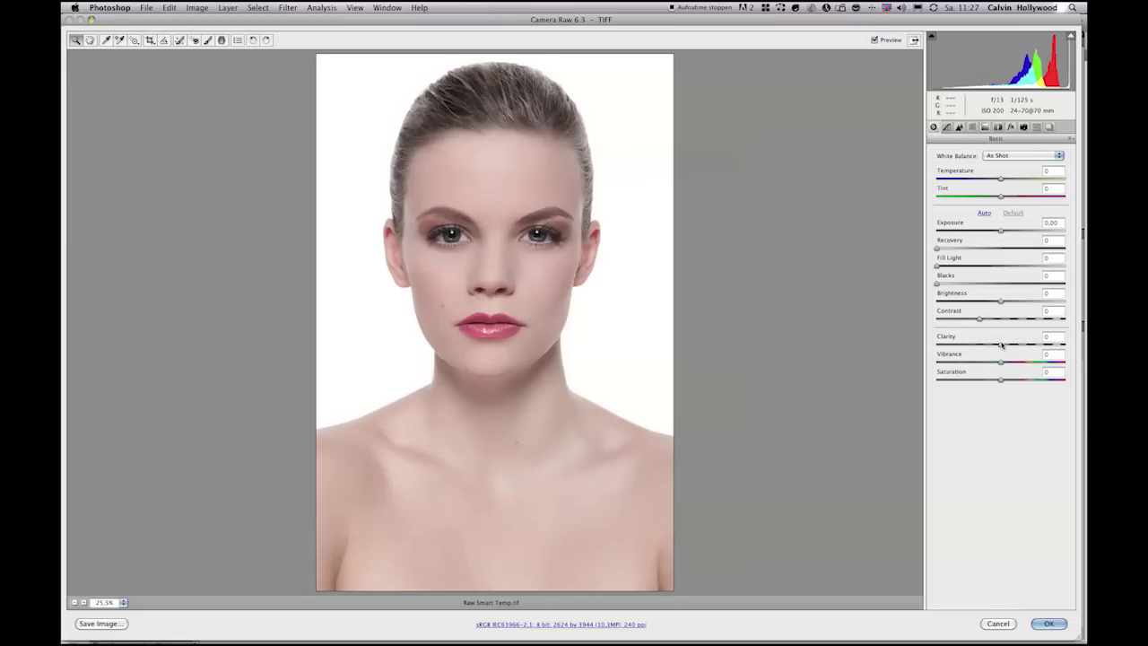
{"action": "left_click_drag", "start_coordinate": [1002, 346], "coordinate": [1045, 346]}
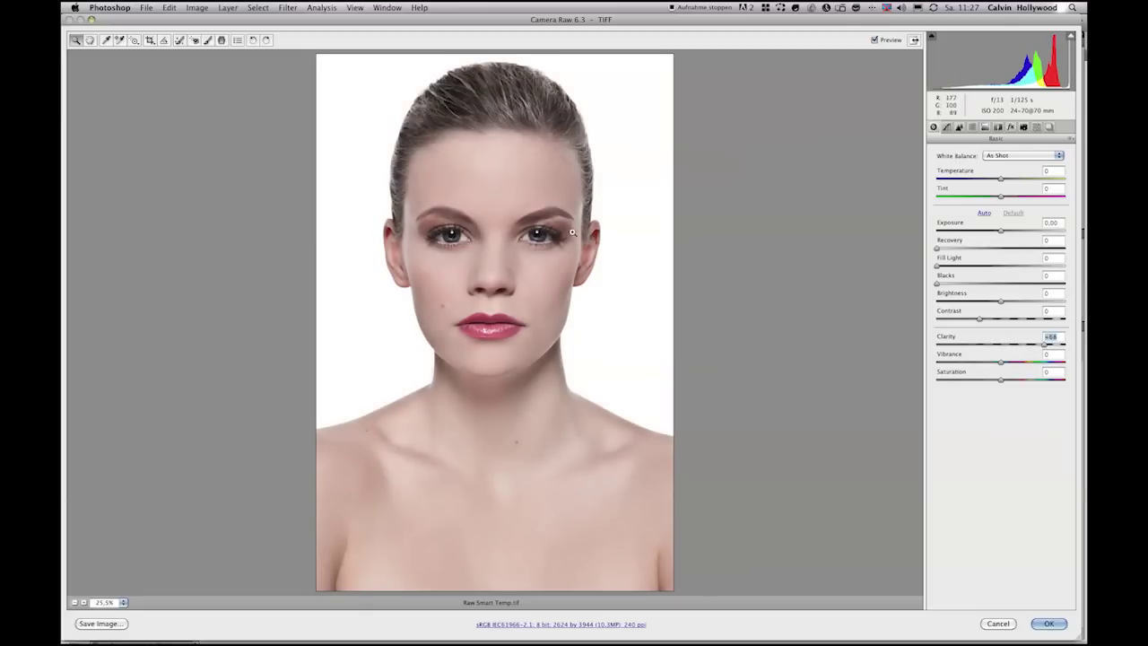
{"action": "left_click_drag", "start_coordinate": [1045, 346], "coordinate": [1004, 346]}
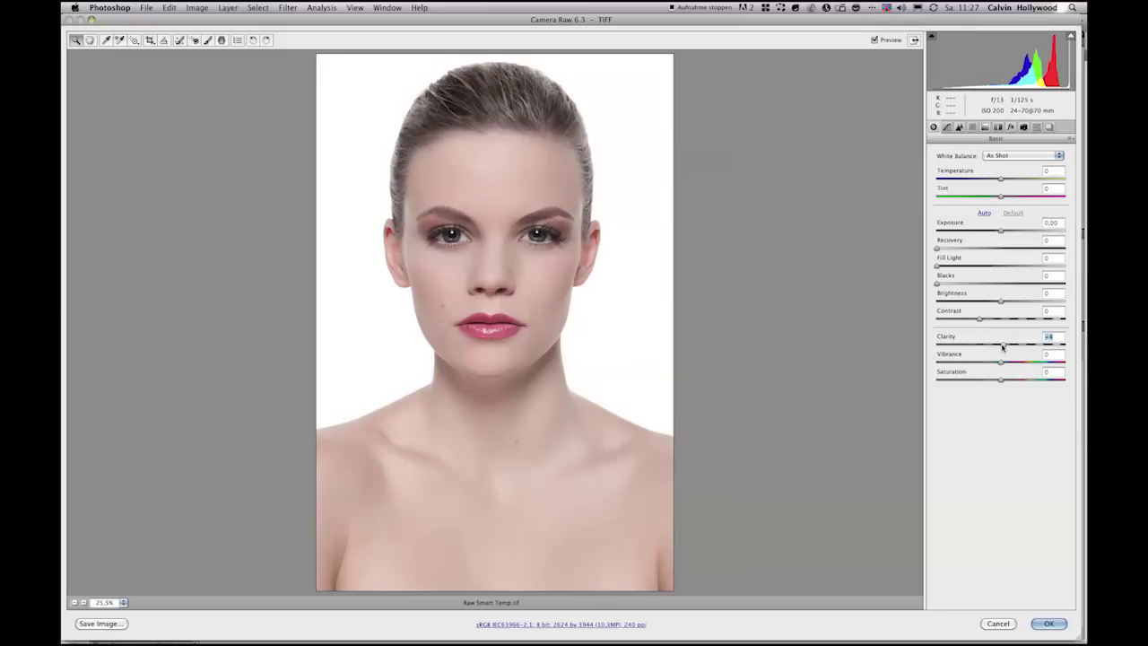
{"action": "mouse_move", "coordinate": [1003, 345]}
{"action": "left_mouse_down"}
{"action": "mouse_move", "coordinate": [969, 345]}
{"action": "mouse_move", "coordinate": [1005, 345]}
{"action": "mouse_move", "coordinate": [985, 346]}
{"action": "left_mouse_up"}
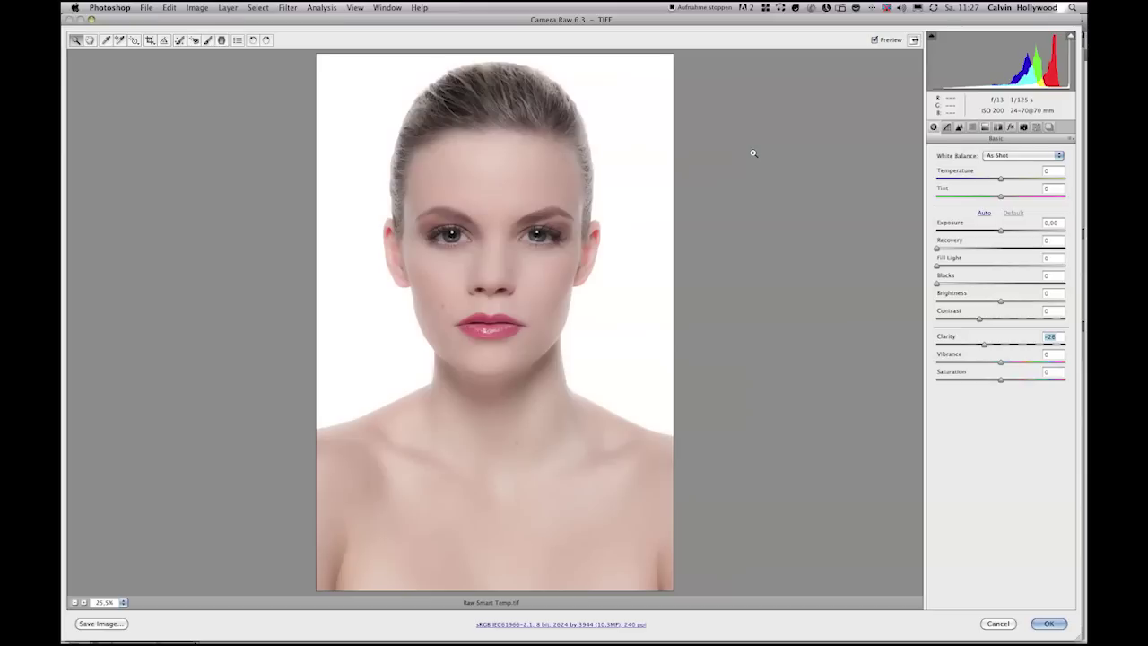
- Raise Oranges luminance to +36 and lower overall Saturation to about -13
{"action": "left_click", "coordinate": [973, 128]}
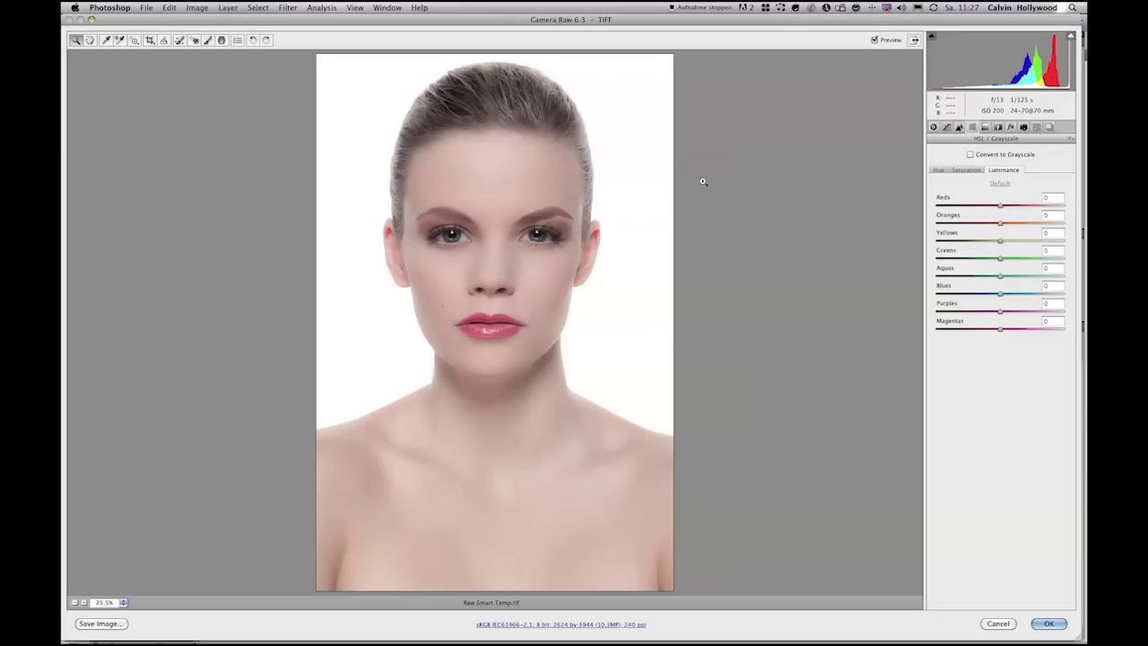
{"action": "left_click", "coordinate": [965, 169]}
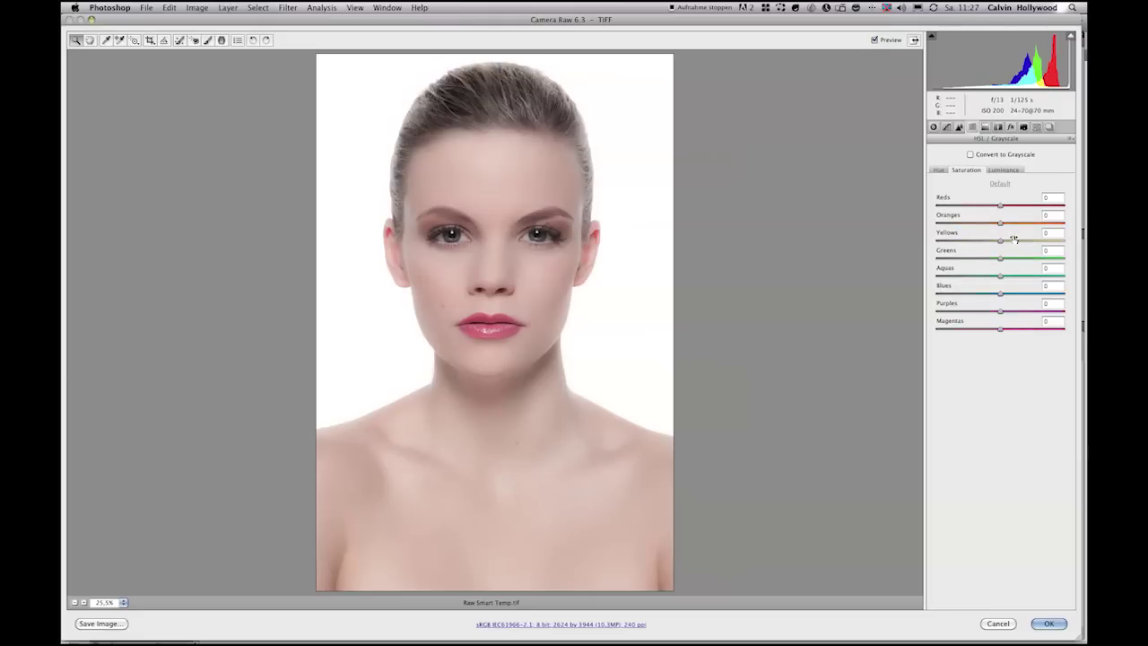
{"action": "left_click_drag", "start_coordinate": [1002, 224], "coordinate": [980, 225]}
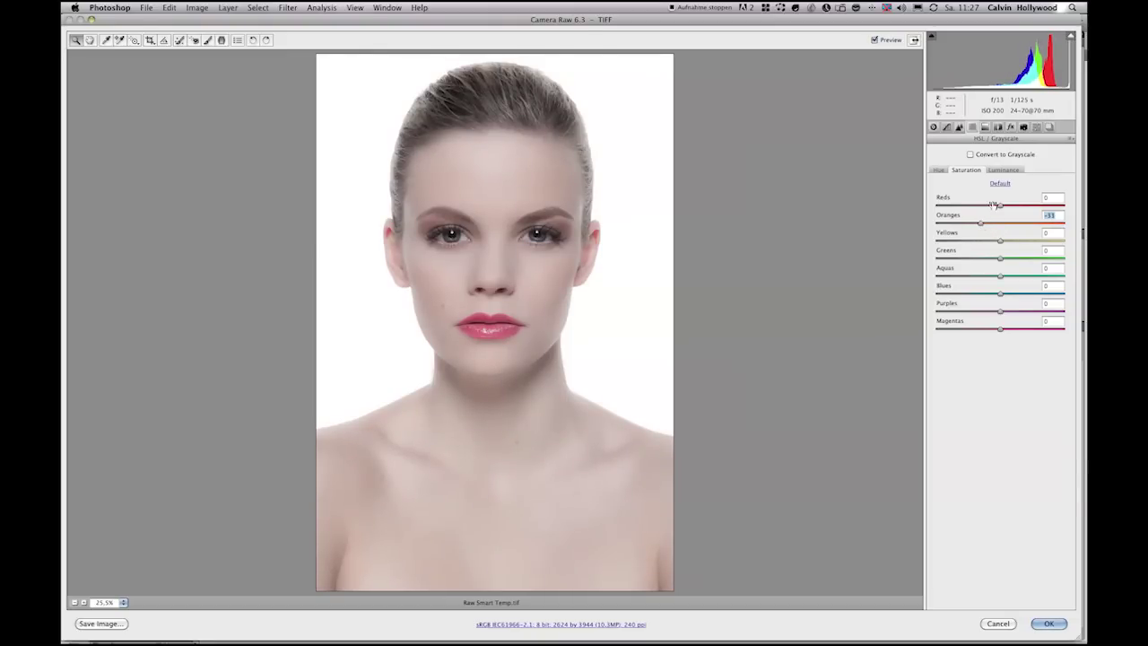
{"action": "left_click", "coordinate": [1001, 172]}
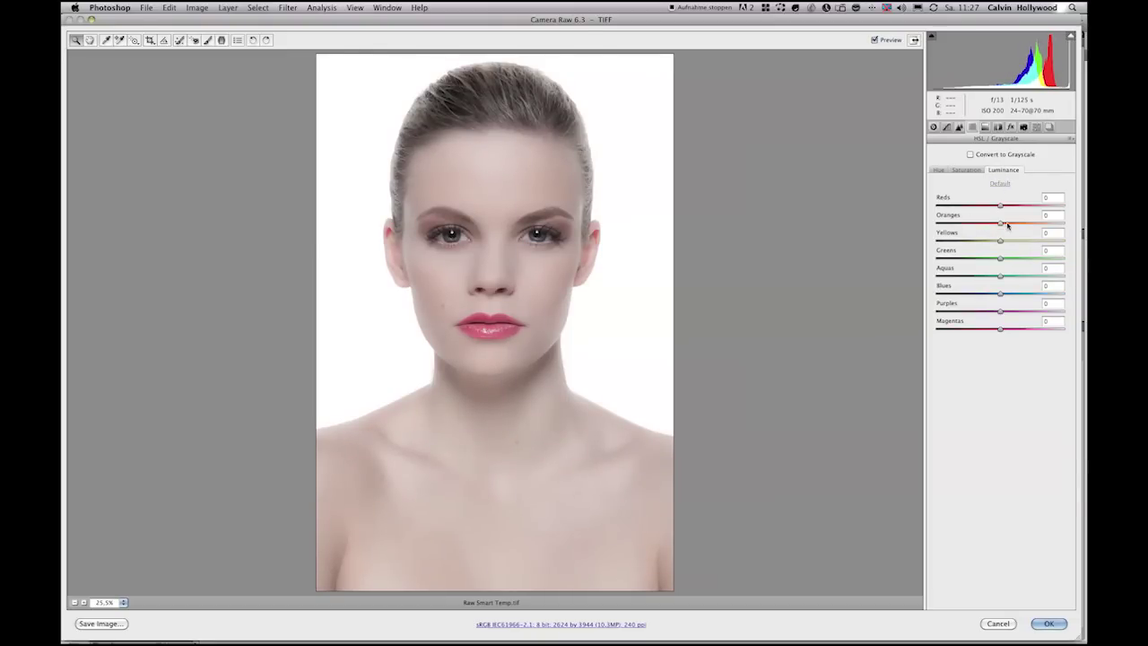
{"action": "left_click_drag", "start_coordinate": [1001, 224], "coordinate": [1020, 224]}
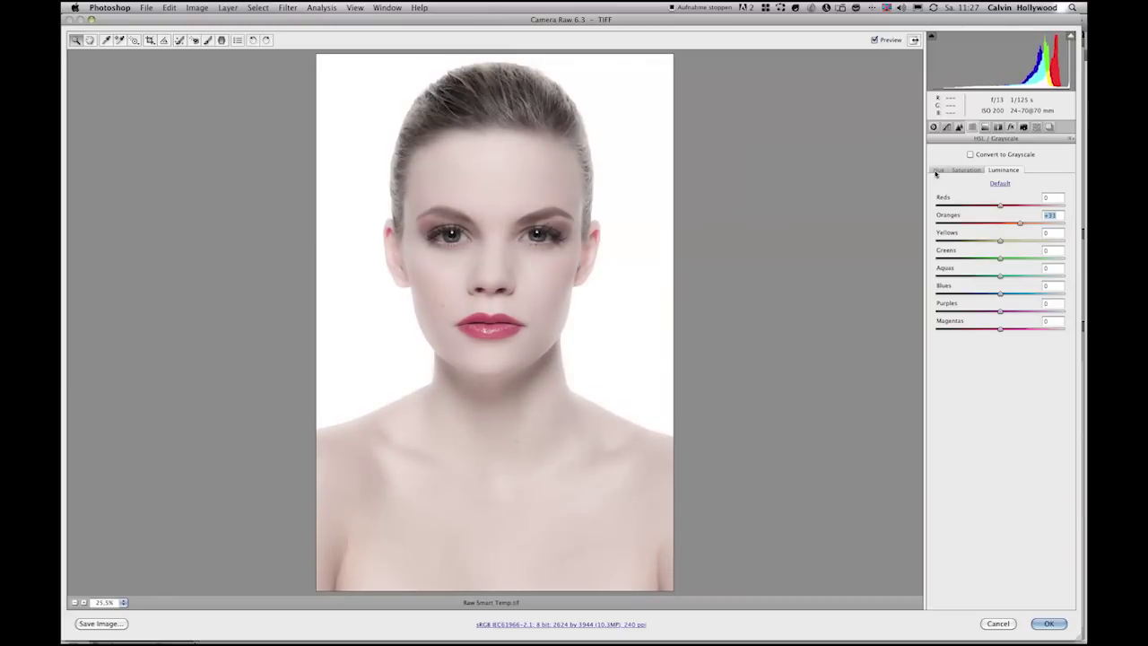
{"action": "left_click", "coordinate": [933, 127]}
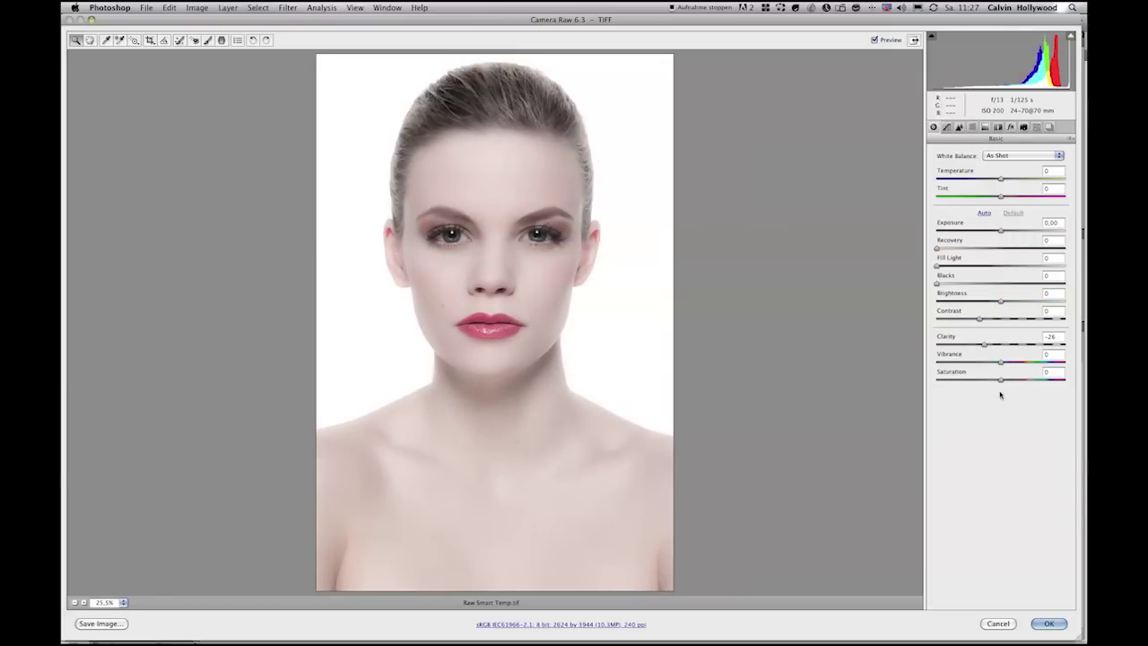
{"action": "left_click_drag", "start_coordinate": [1001, 381], "coordinate": [992, 381]}
- Nudge the red primary hue in Camera Calibration, compare with Preview off, and apply the settings
{"action": "left_click", "coordinate": [1011, 127]}
{"action": "left_click", "coordinate": [1023, 127]}
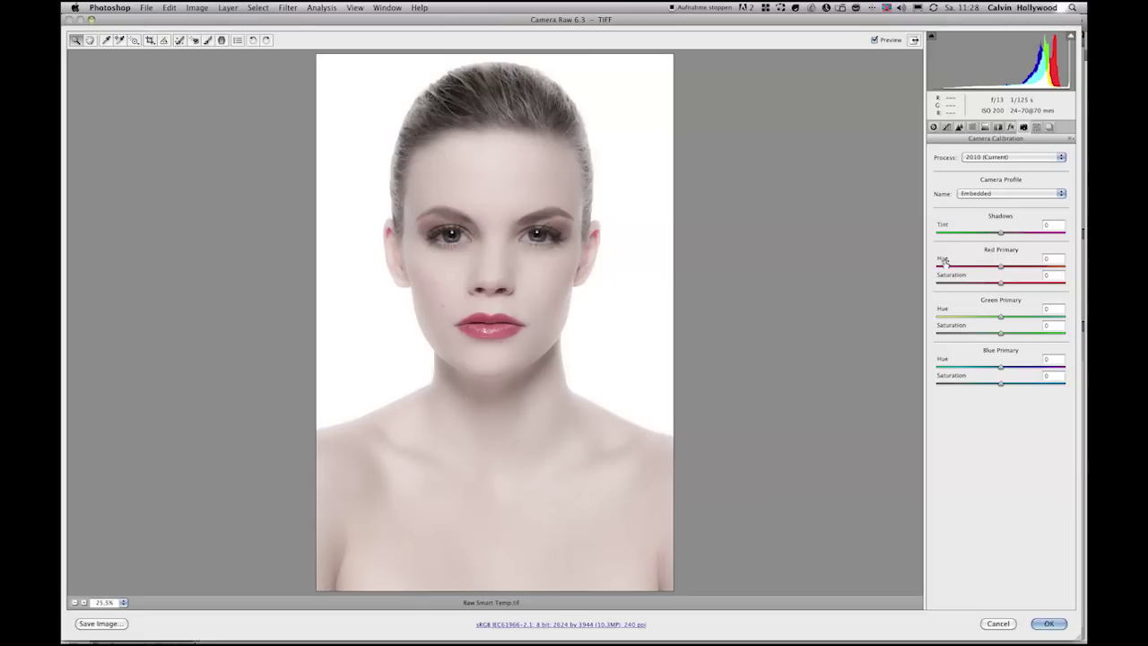
{"action": "left_click_drag", "start_coordinate": [1001, 268], "coordinate": [1002, 267]}
{"action": "left_click", "coordinate": [938, 127]}
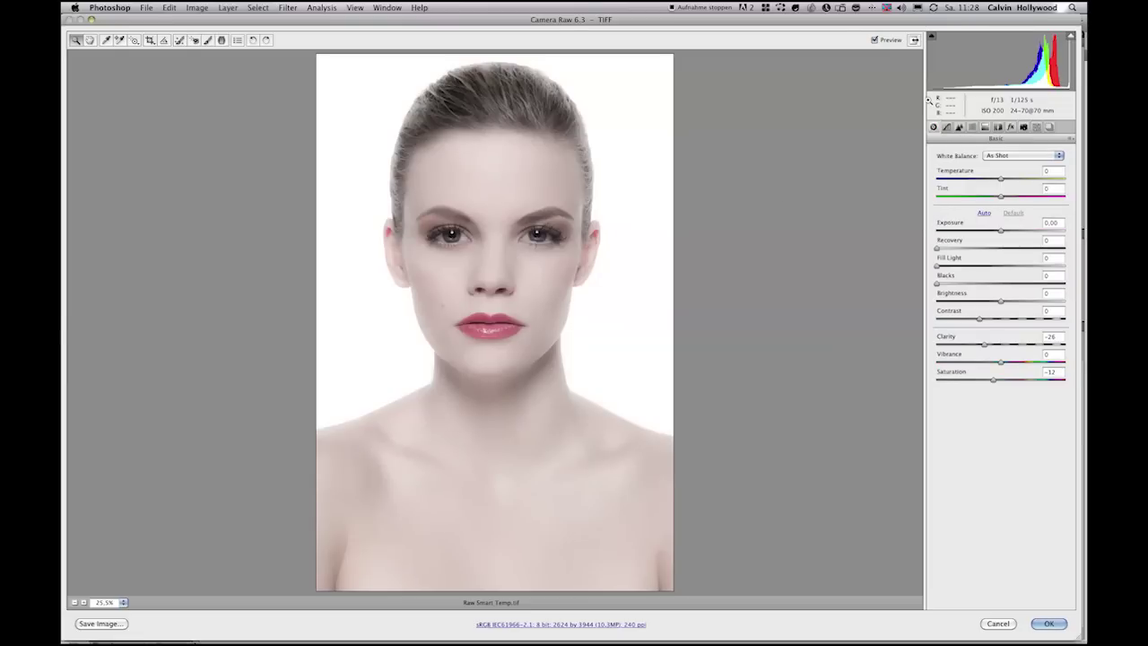
{"action": "left_click", "coordinate": [874, 40]}
{"action": "left_click", "coordinate": [1049, 623]}
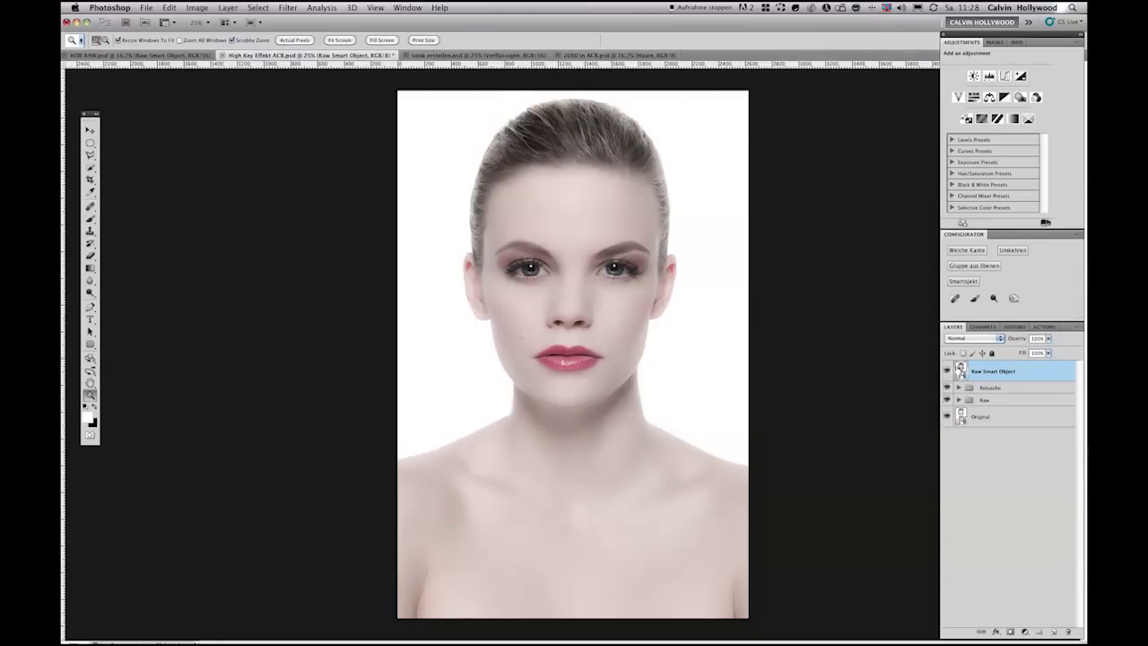
- Compare the portrait with the Raw Smart Object layer hidden and shown, then switch to 2080 in ACR.psd
{"action": "left_click", "coordinate": [947, 371]}
{"action": "left_click", "coordinate": [948, 371]}
{"action": "left_click", "coordinate": [947, 372]}
{"action": "left_click", "coordinate": [948, 372]}
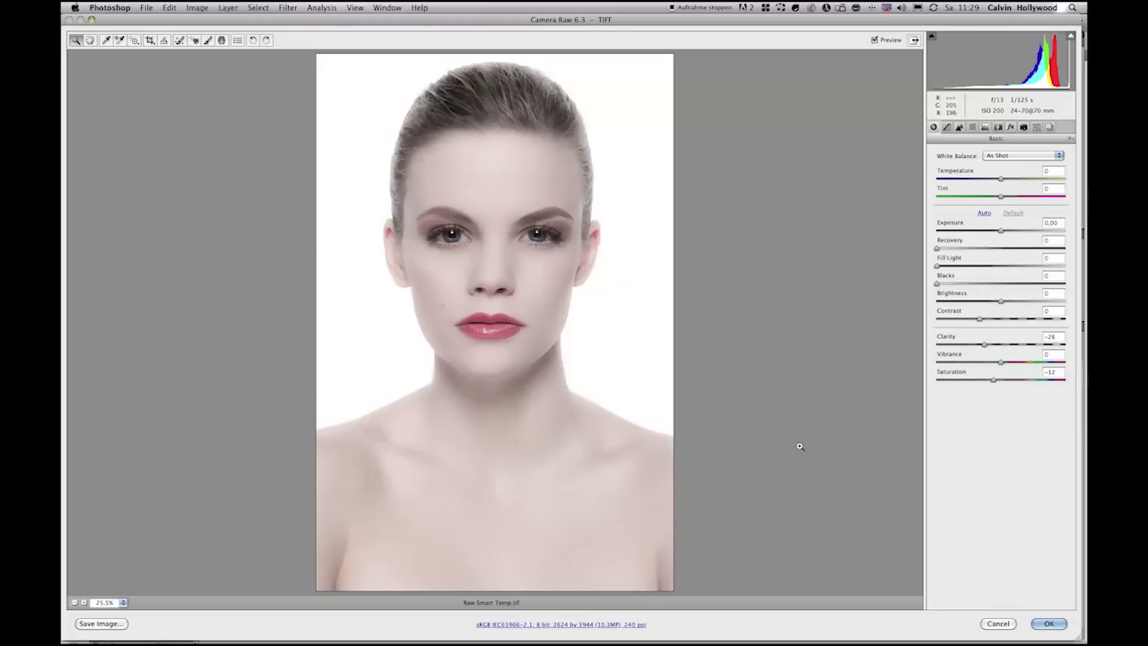
{"action": "left_click", "coordinate": [1049, 624]}
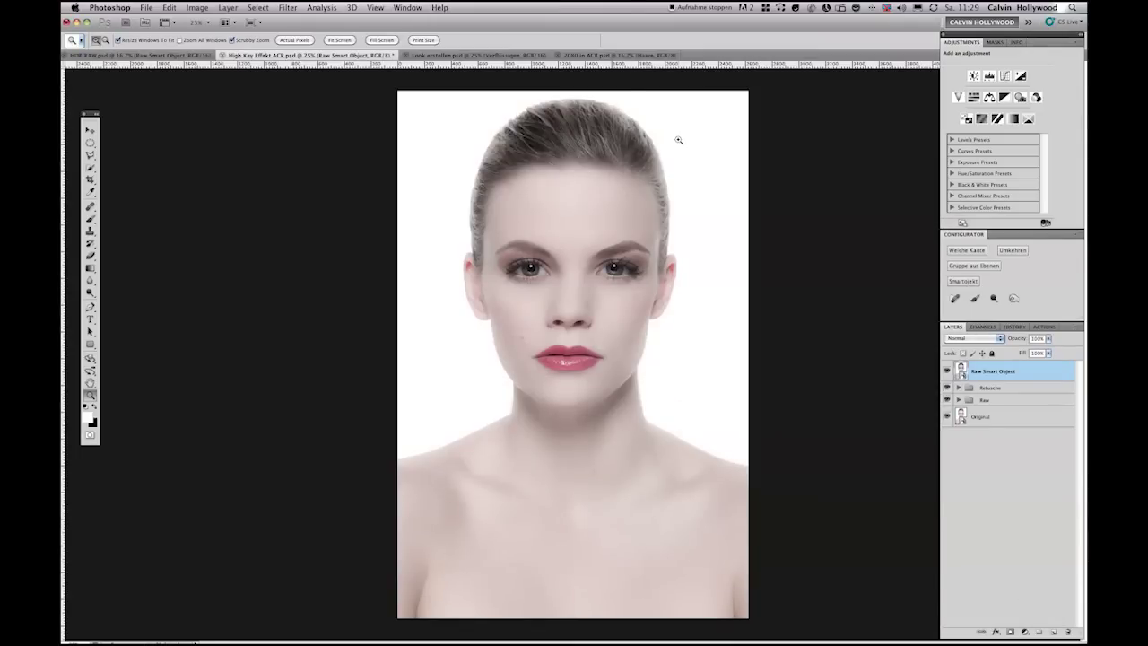
{"action": "left_click", "coordinate": [589, 56]}
- Load the 2080 in ACR top layer into Camera Raw via Dr. Brown's Edit Layer in ACR
{"action": "key", "text": "alt"}
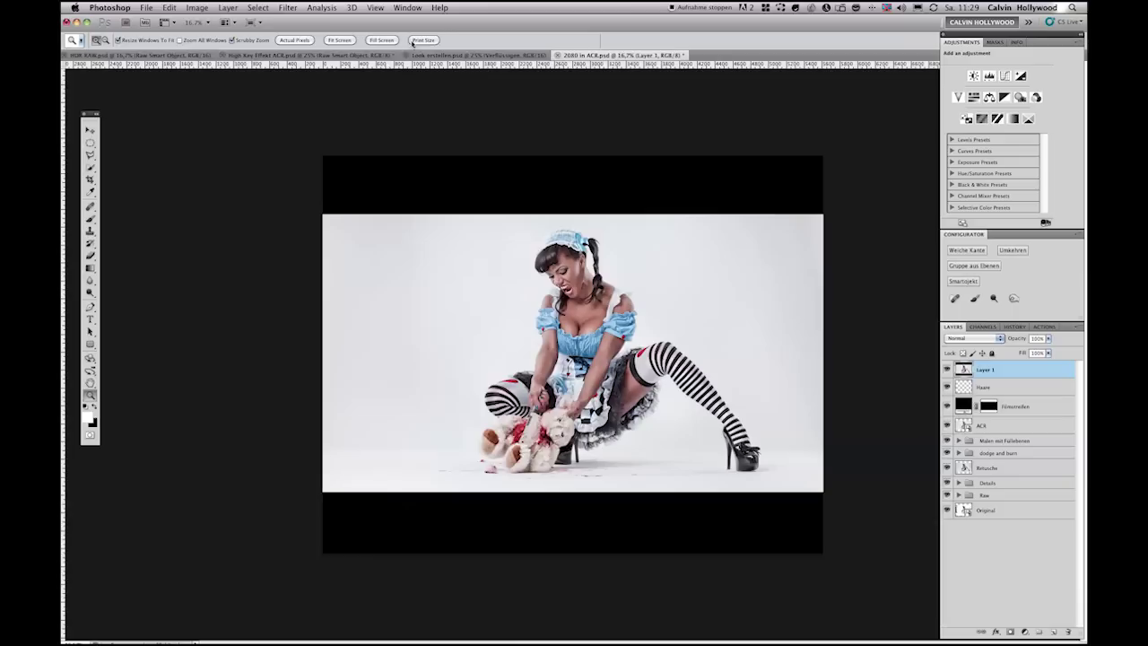
{"action": "left_click", "coordinate": [146, 7]}
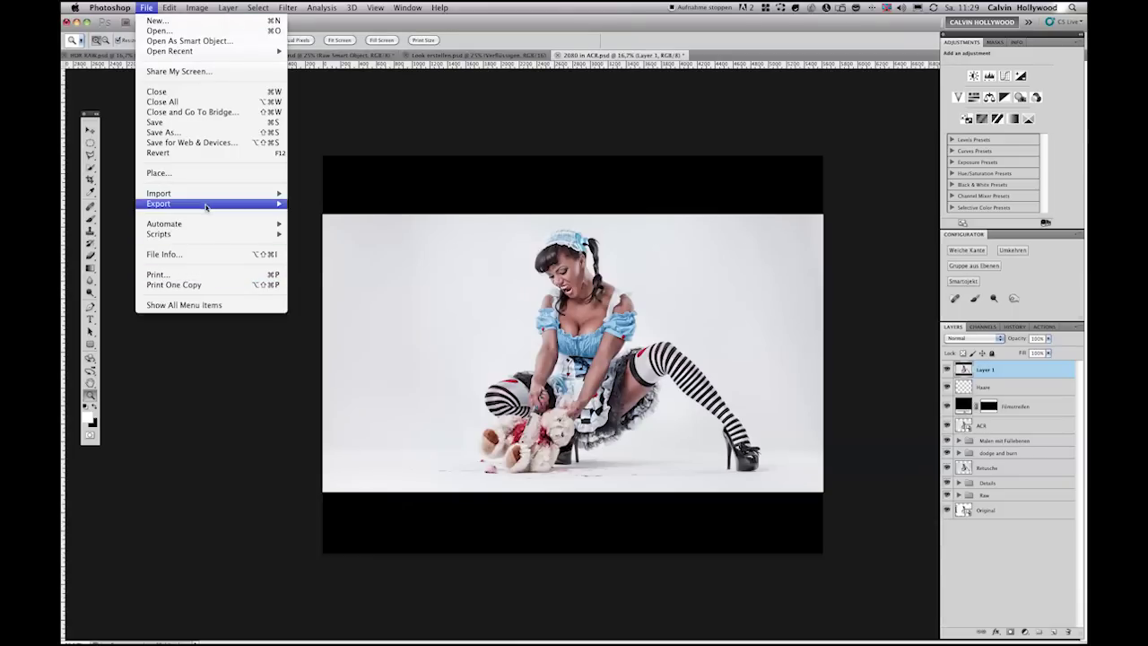
{"action": "mouse_move", "coordinate": [215, 234]}
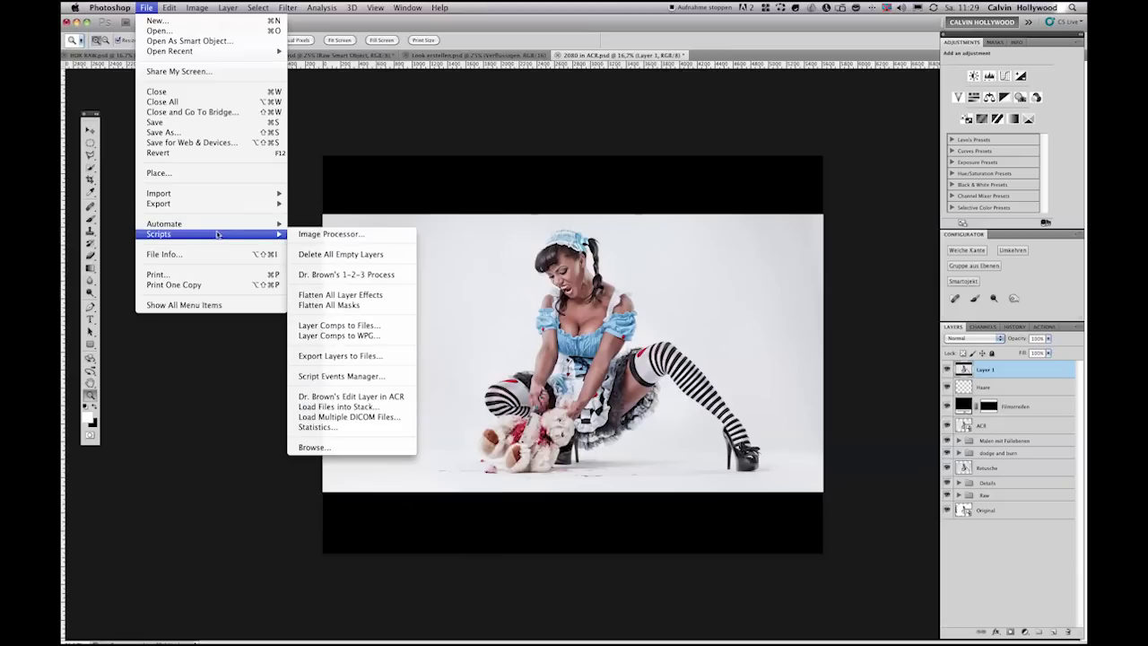
{"action": "left_click", "coordinate": [371, 396]}
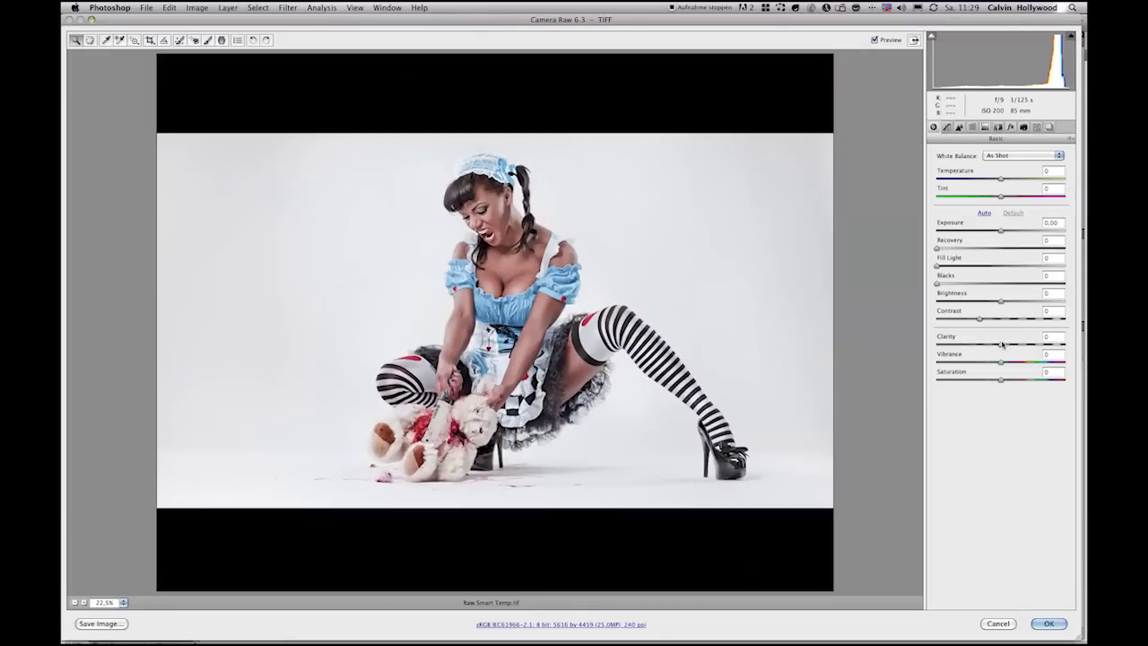
- Raise Clarity to about +48, set Blues saturation -53, hue -23, luminance +33, and apply
{"action": "left_click_drag", "start_coordinate": [1002, 345], "coordinate": [1033, 346]}
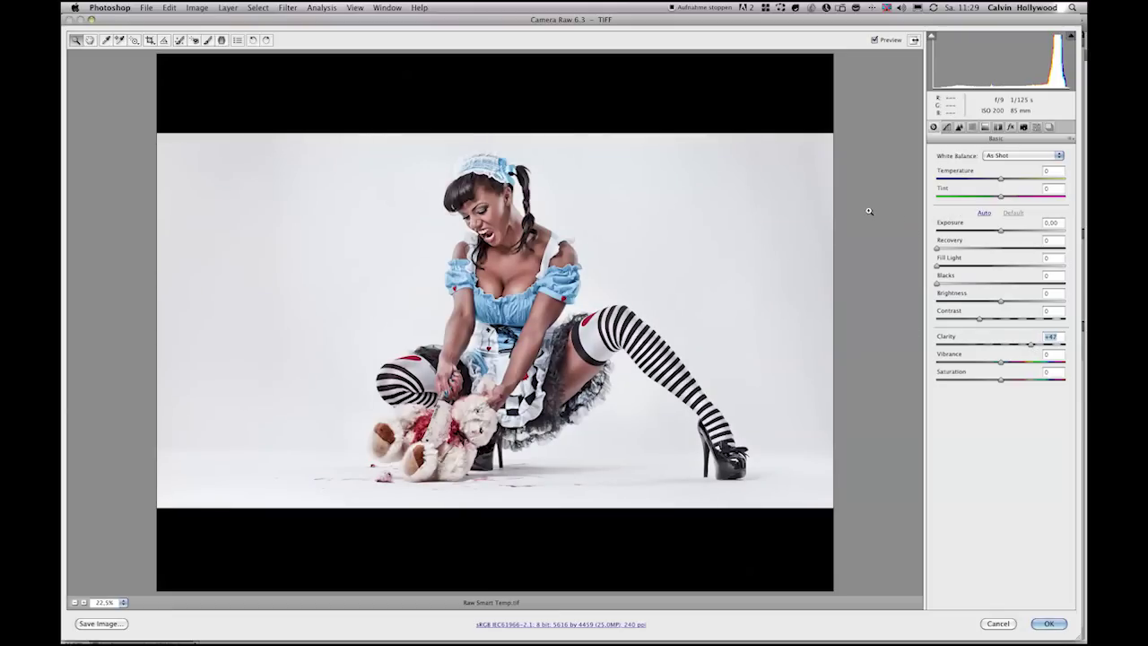
{"action": "left_click", "coordinate": [972, 127]}
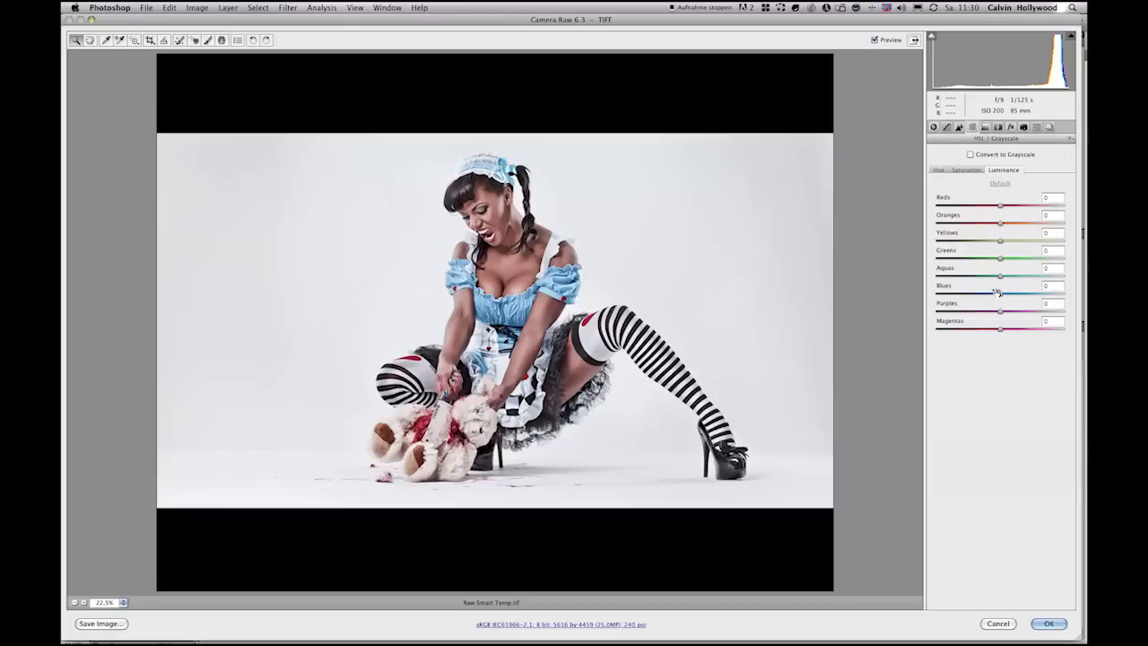
{"action": "left_click", "coordinate": [972, 170]}
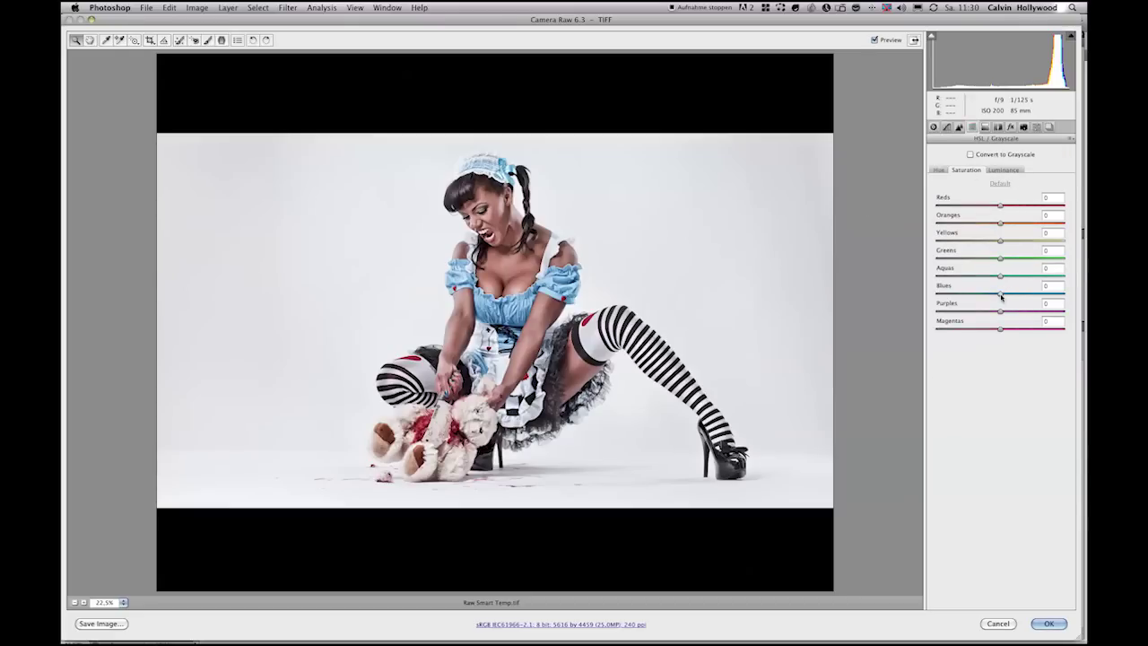
{"action": "mouse_move", "coordinate": [1000, 294]}
{"action": "left_mouse_down"}
{"action": "mouse_move", "coordinate": [954, 295]}
{"action": "mouse_move", "coordinate": [1044, 295]}
{"action": "mouse_move", "coordinate": [974, 295]}
{"action": "mouse_move", "coordinate": [1020, 295]}
{"action": "left_mouse_up"}
{"action": "left_click", "coordinate": [941, 173]}
{"action": "left_click", "coordinate": [1004, 170]}
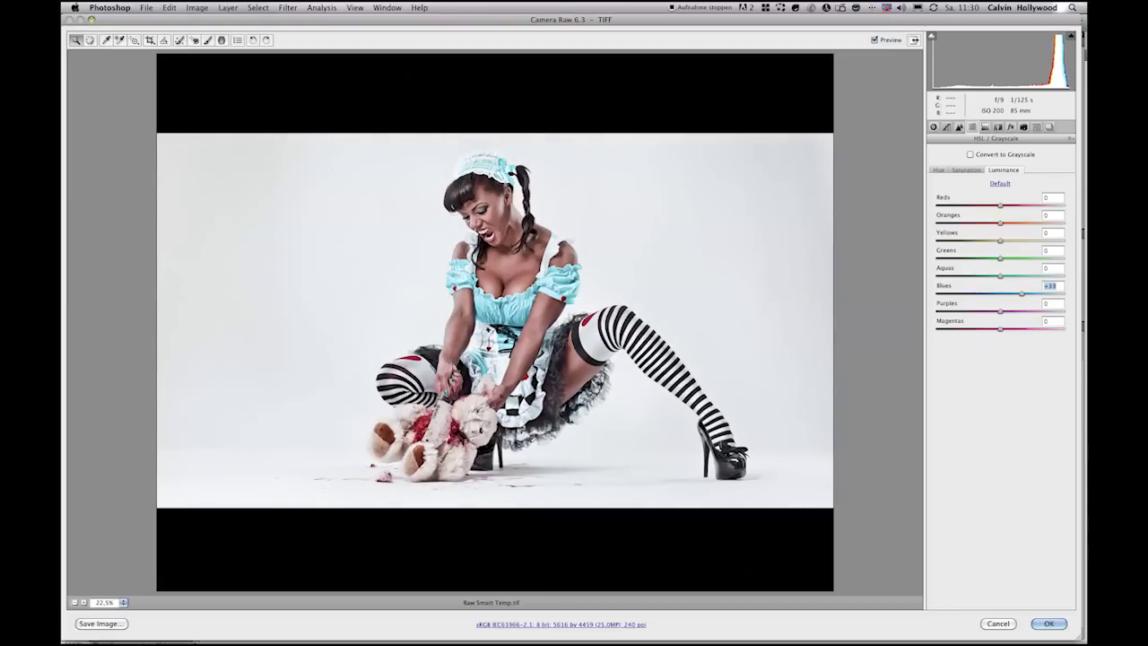
{"action": "left_click", "coordinate": [1047, 623]}
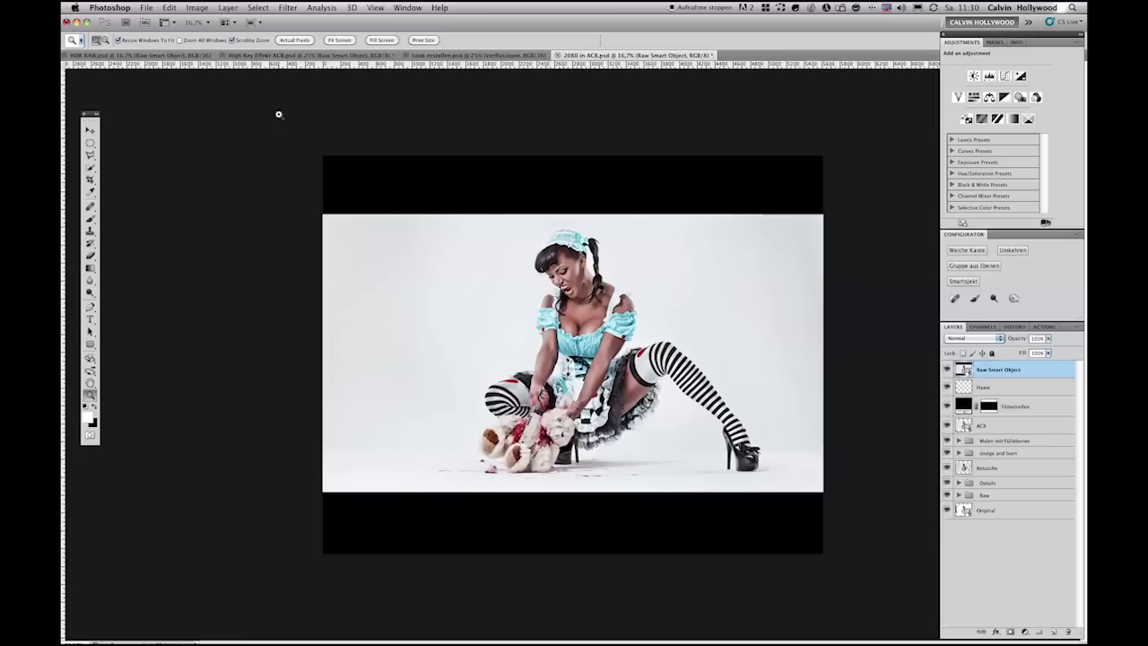
- Switch to HDR RAW.psd and compare the skyline with its Raw Smart Object layer hidden and shown
{"action": "left_click", "coordinate": [165, 57]}
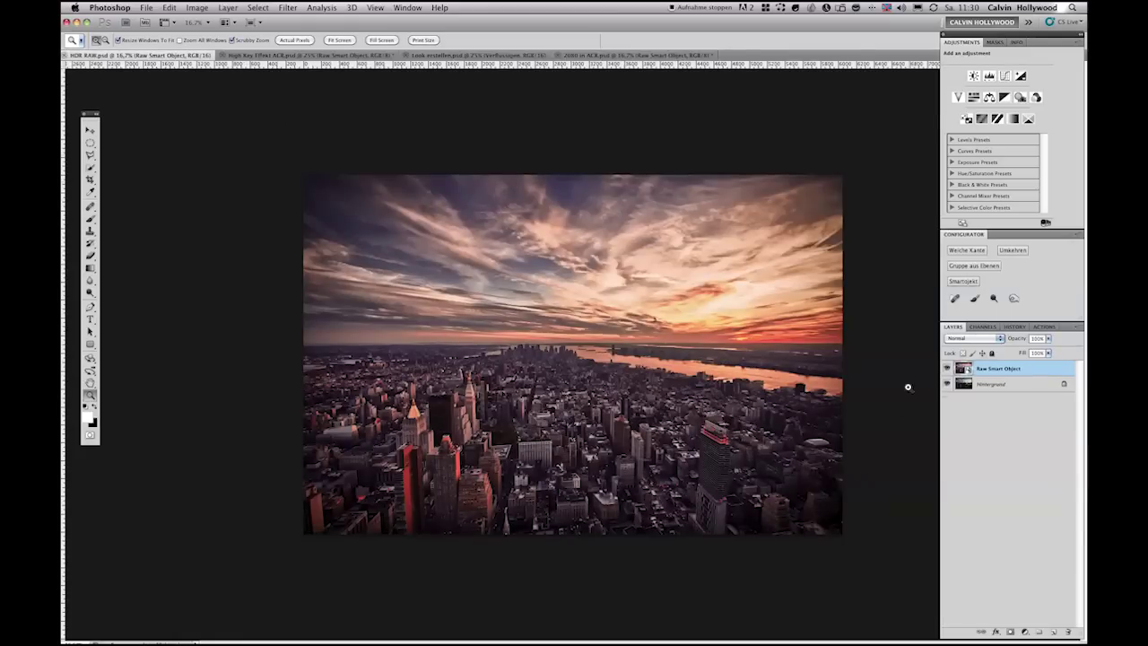
{"action": "left_click", "coordinate": [947, 367]}
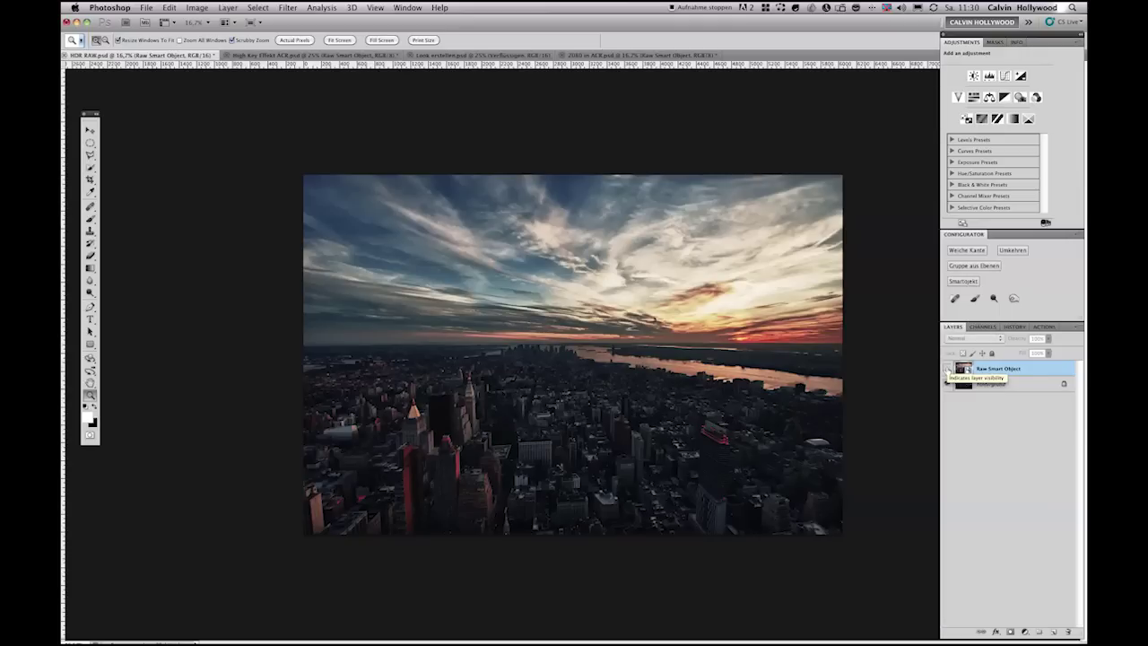
{"action": "left_click", "coordinate": [947, 368]}
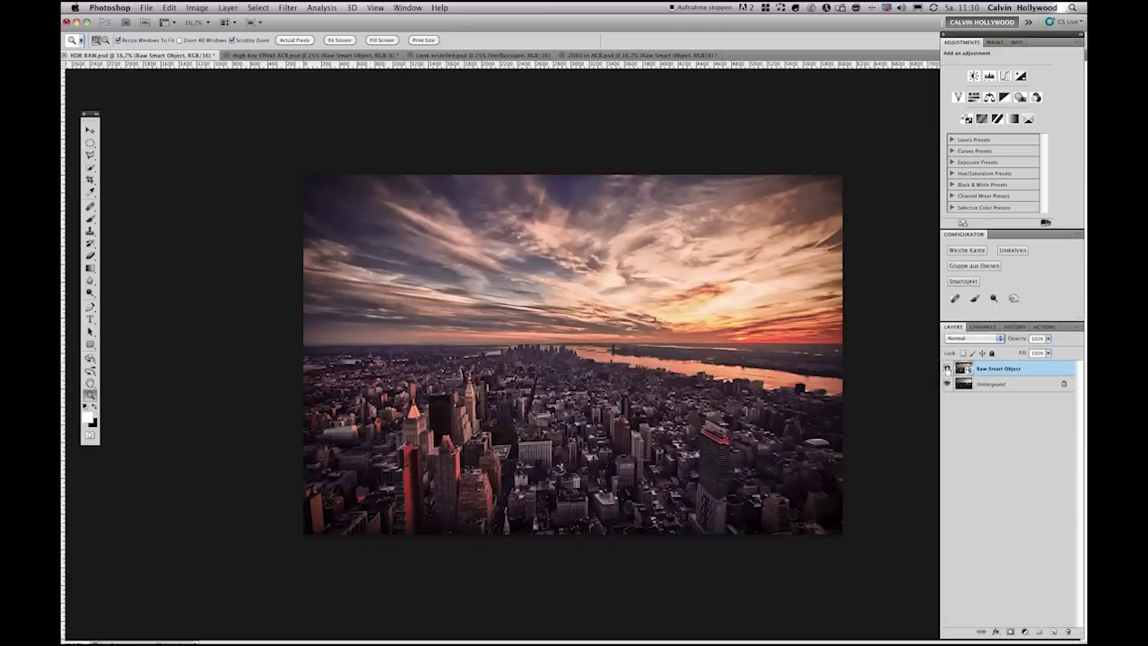
{"action": "left_click", "coordinate": [947, 368]}
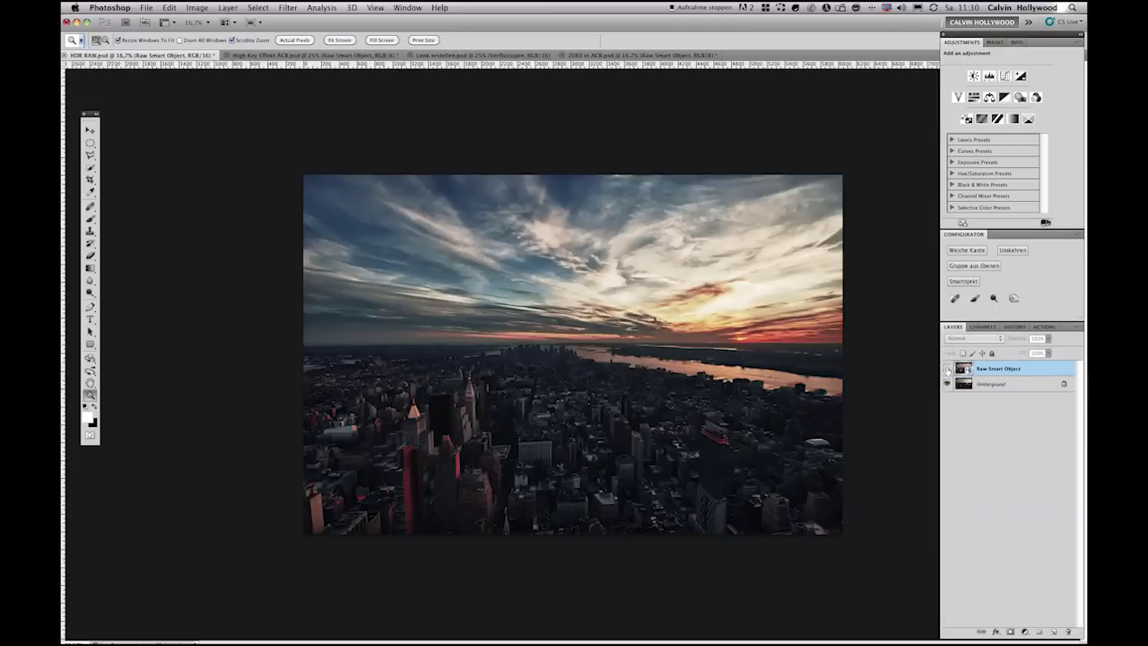
{"action": "left_click", "coordinate": [947, 368]}
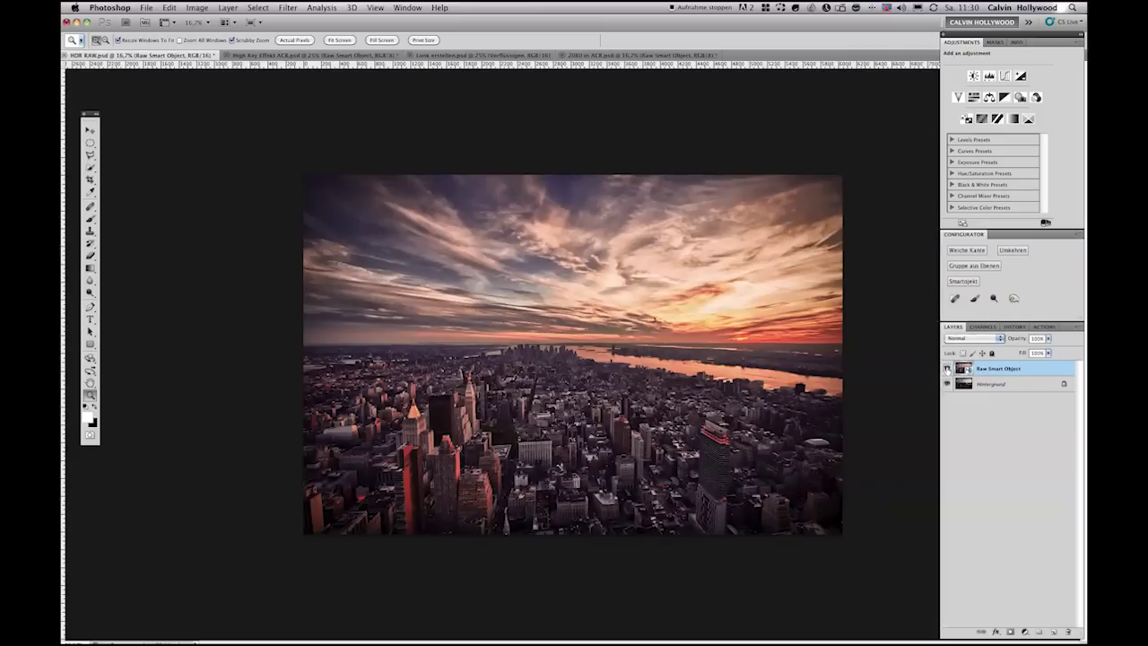
{"action": "left_click", "coordinate": [947, 368]}
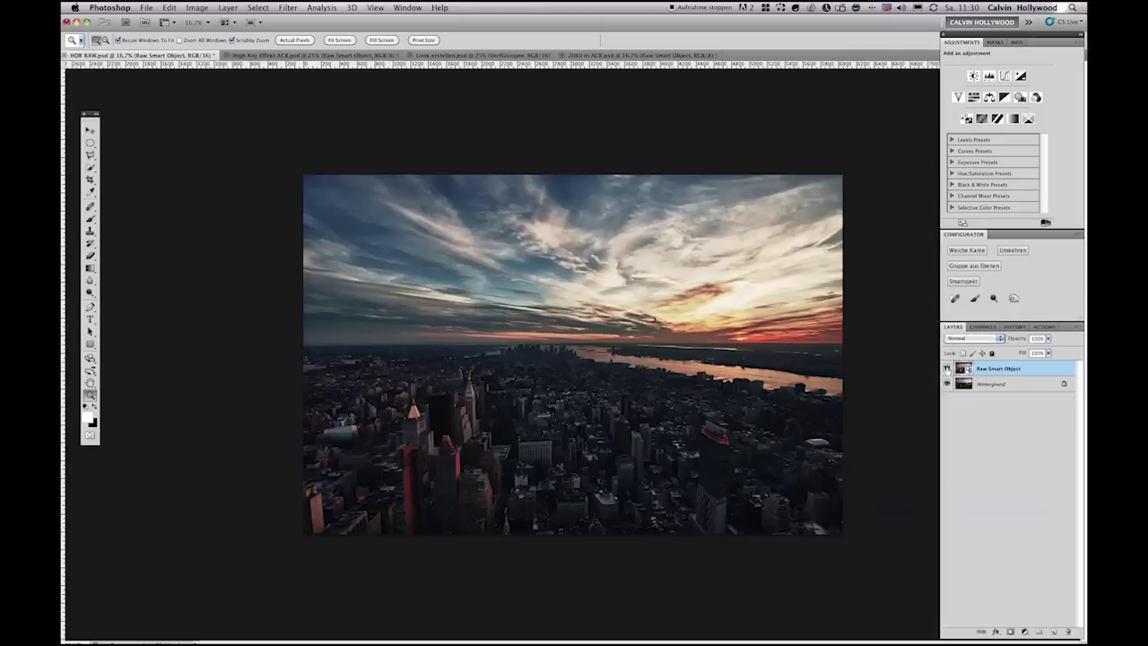
{"action": "left_click", "coordinate": [947, 368]}
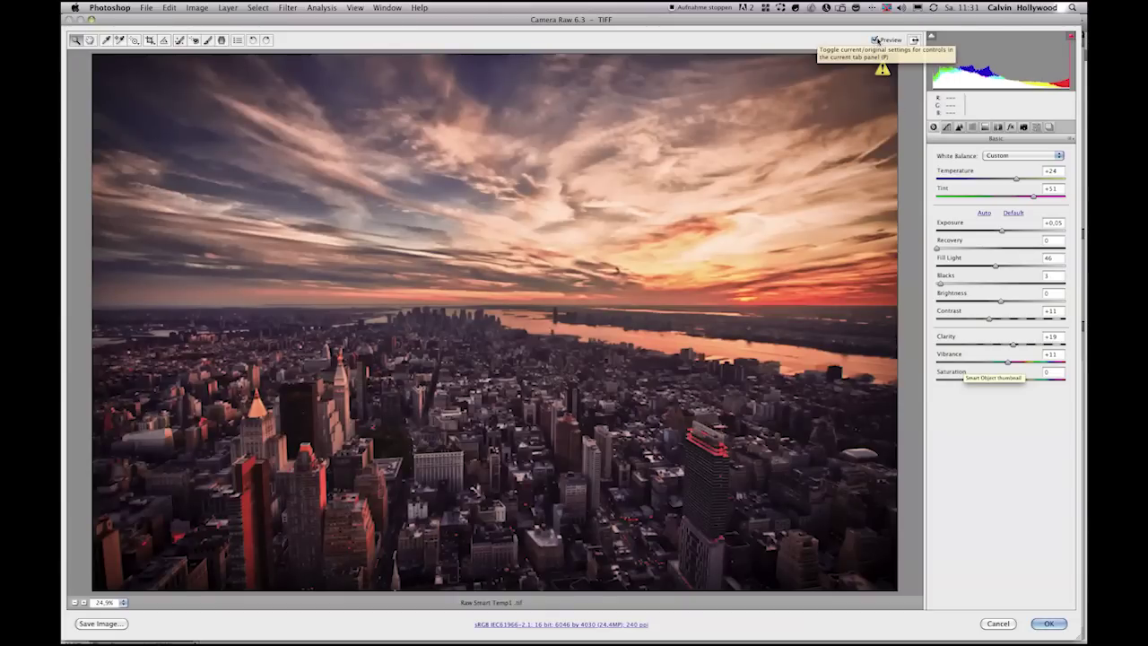
{"action": "left_click", "coordinate": [875, 40]}
{"action": "left_click", "coordinate": [874, 41]}
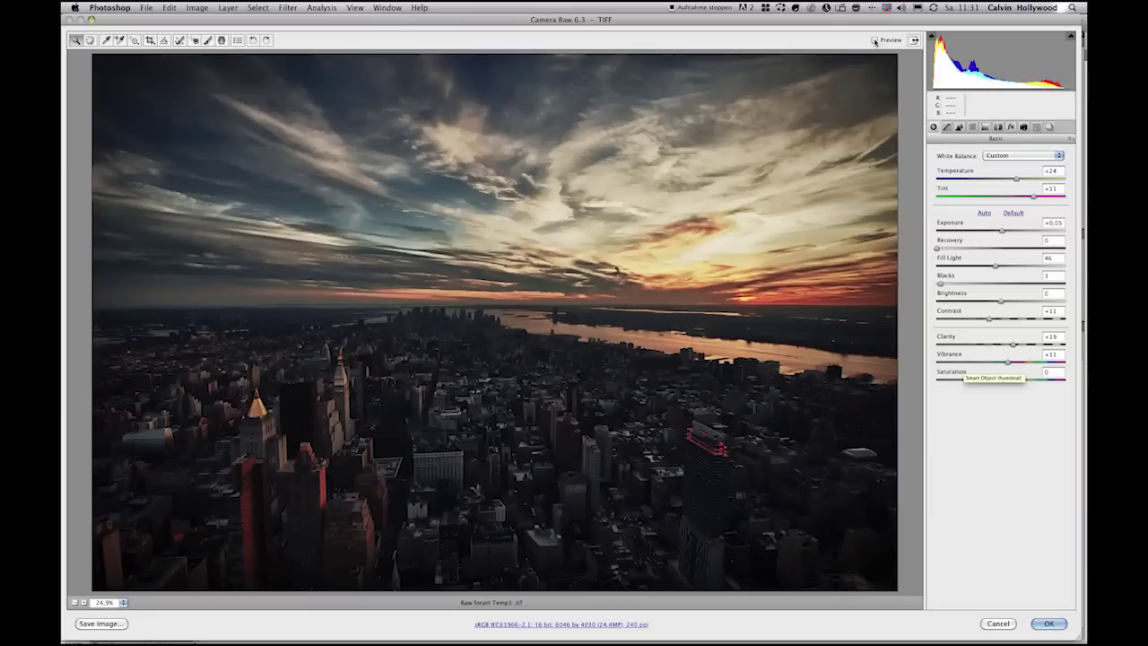
{"action": "left_click", "coordinate": [874, 40]}
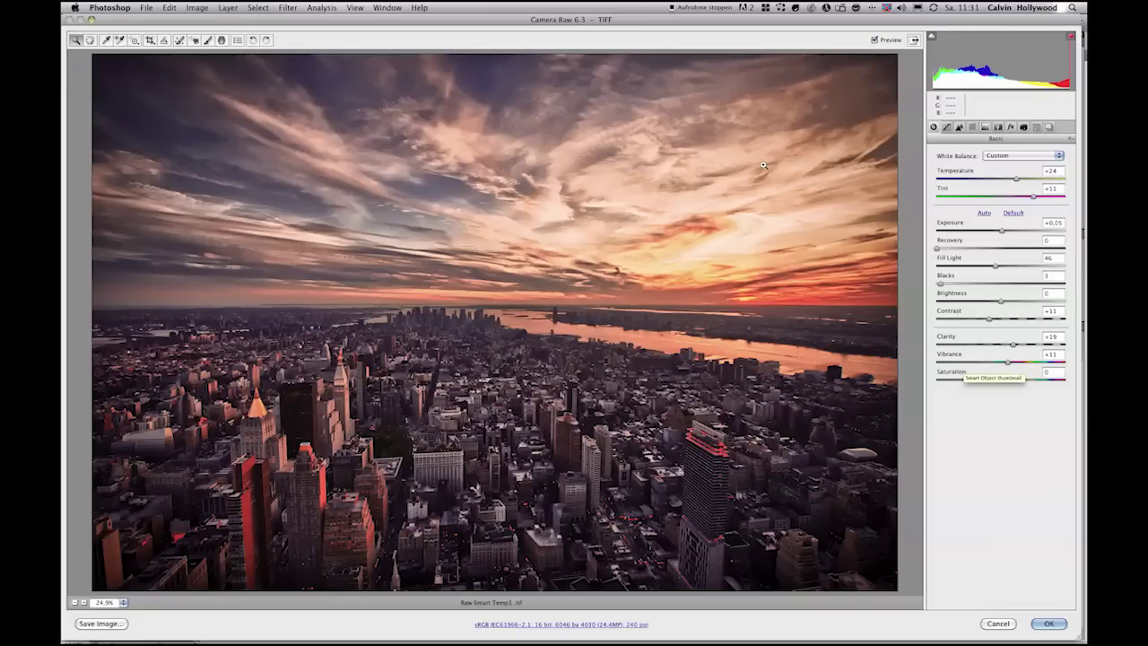
- Save the current warm city settings as a Camera Raw preset named 350, then apply Kelbytraining
{"action": "left_click", "coordinate": [1037, 128]}
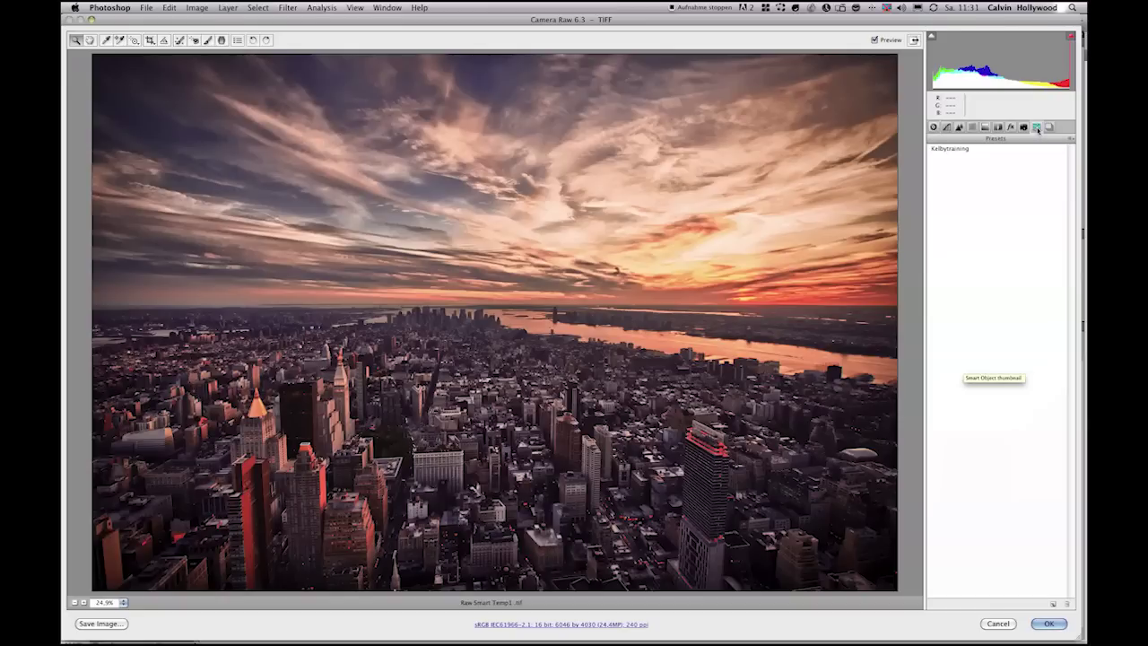
{"action": "left_click", "coordinate": [1072, 140]}
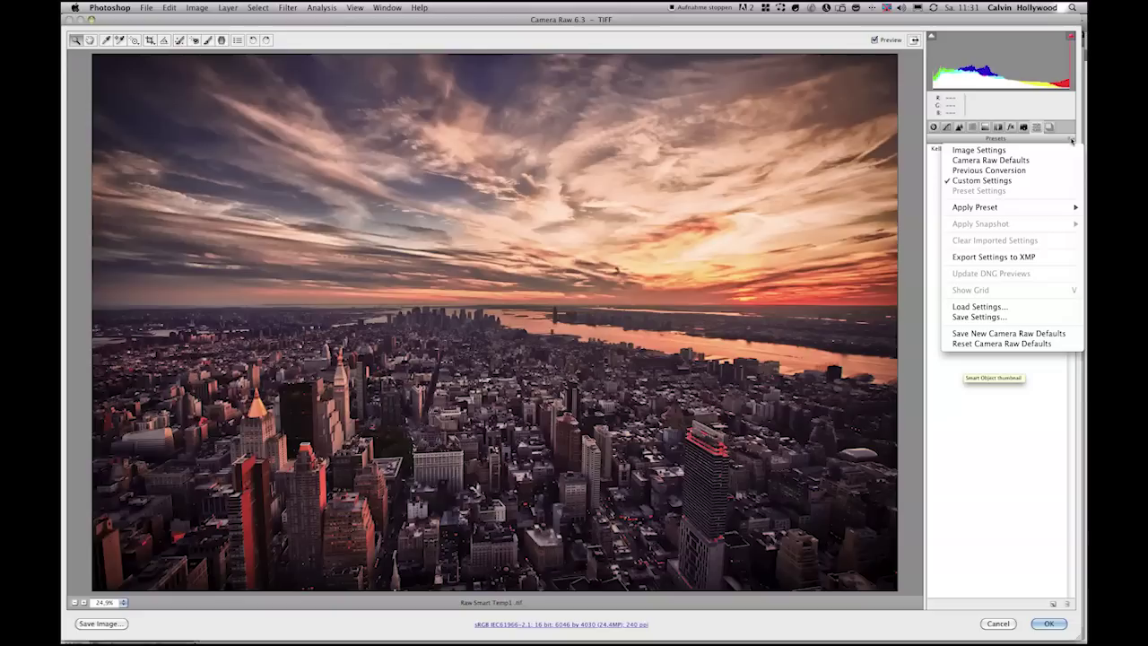
{"action": "left_click", "coordinate": [935, 150]}
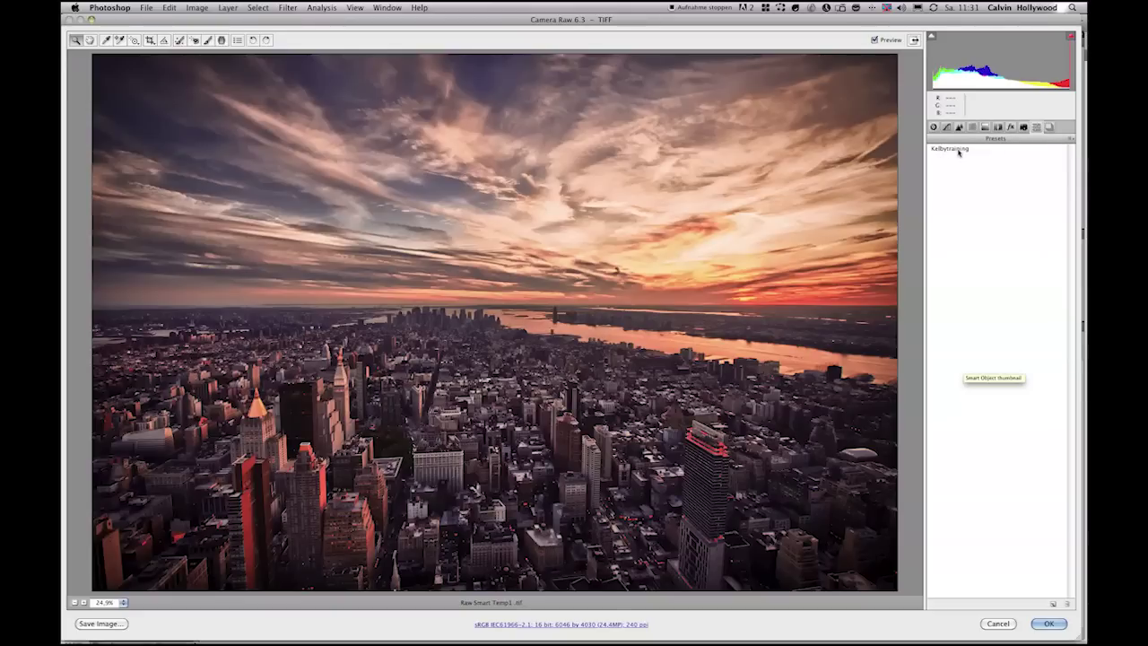
{"action": "left_click", "coordinate": [1074, 139]}
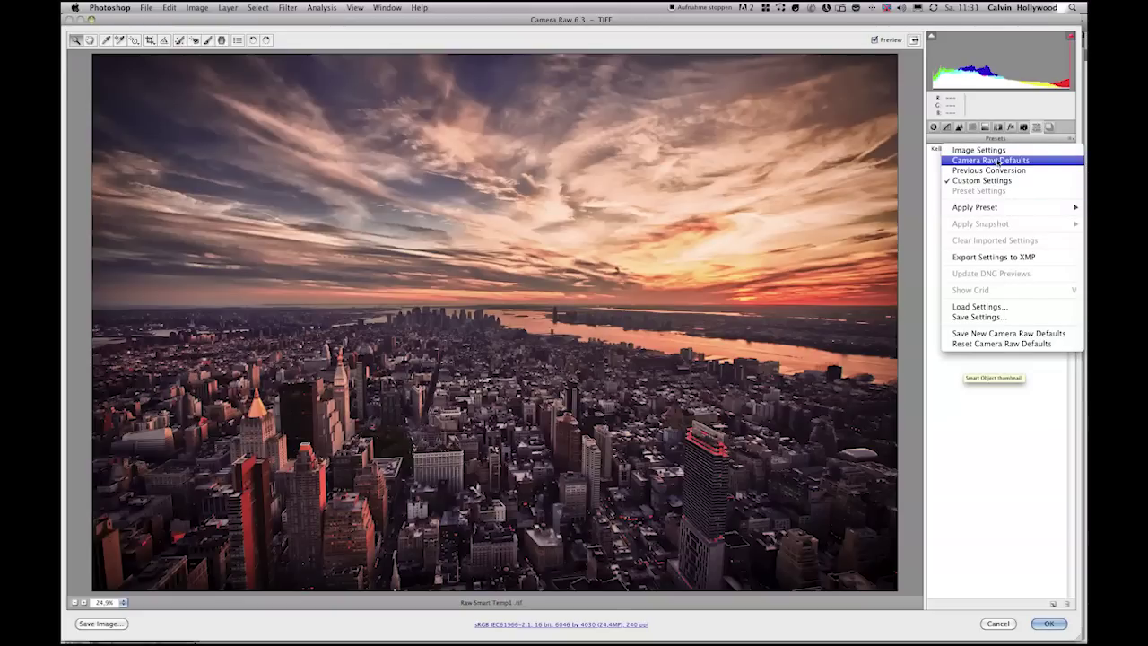
{"action": "left_click", "coordinate": [977, 316]}
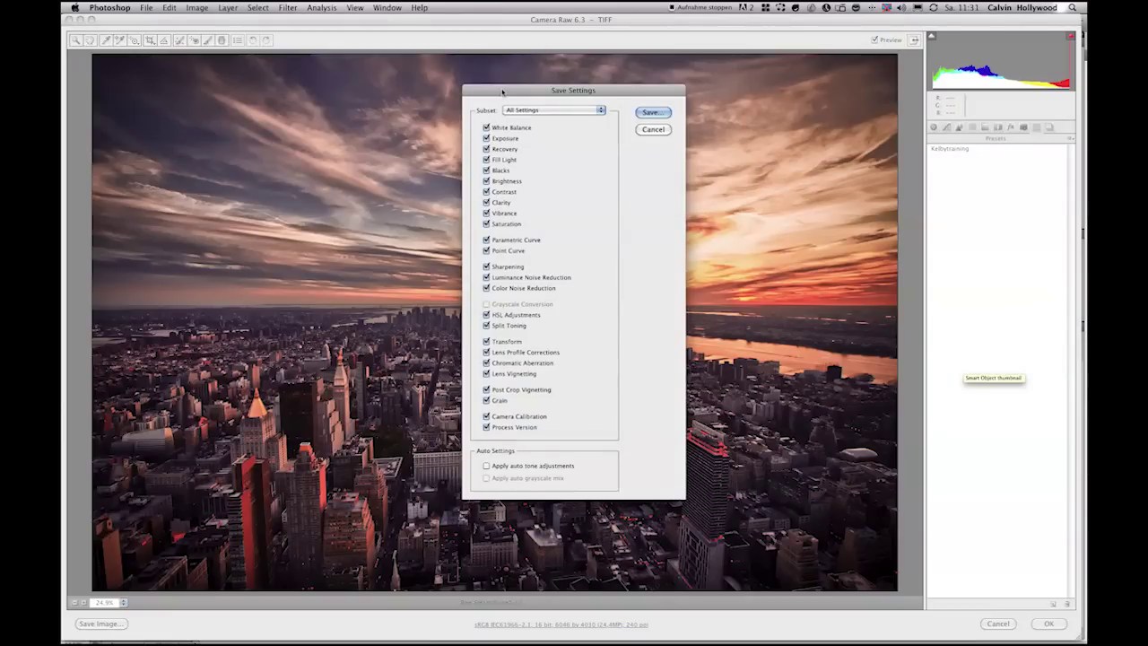
{"action": "left_click", "coordinate": [653, 114]}
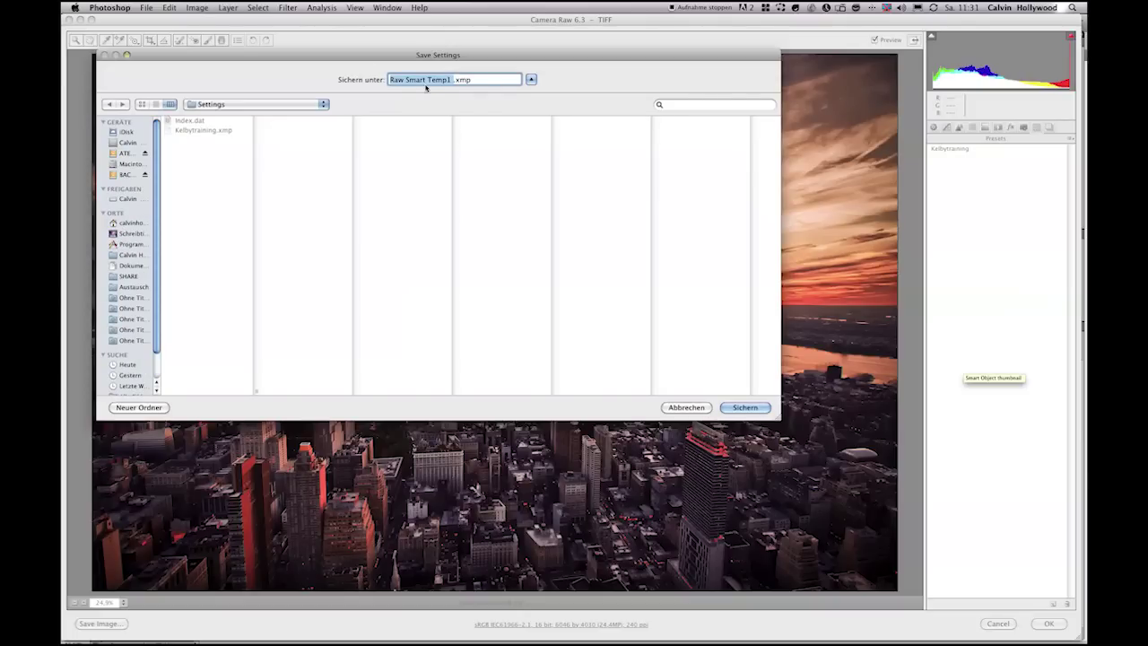
{"action": "type", "text": "350"}
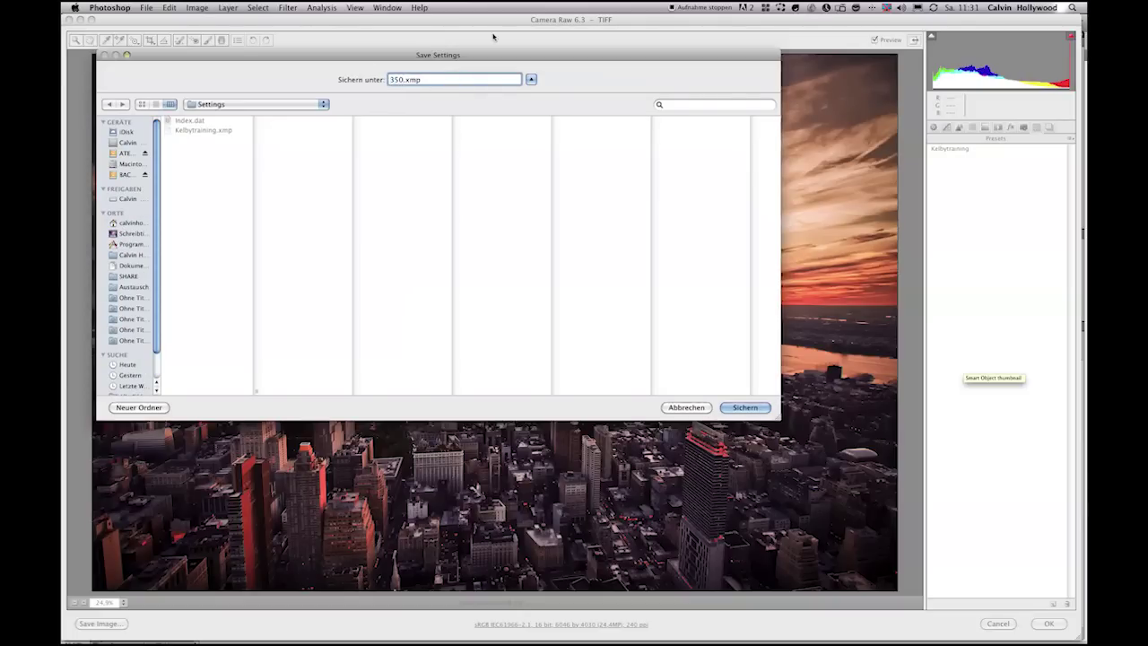
{"action": "left_click", "coordinate": [751, 408]}
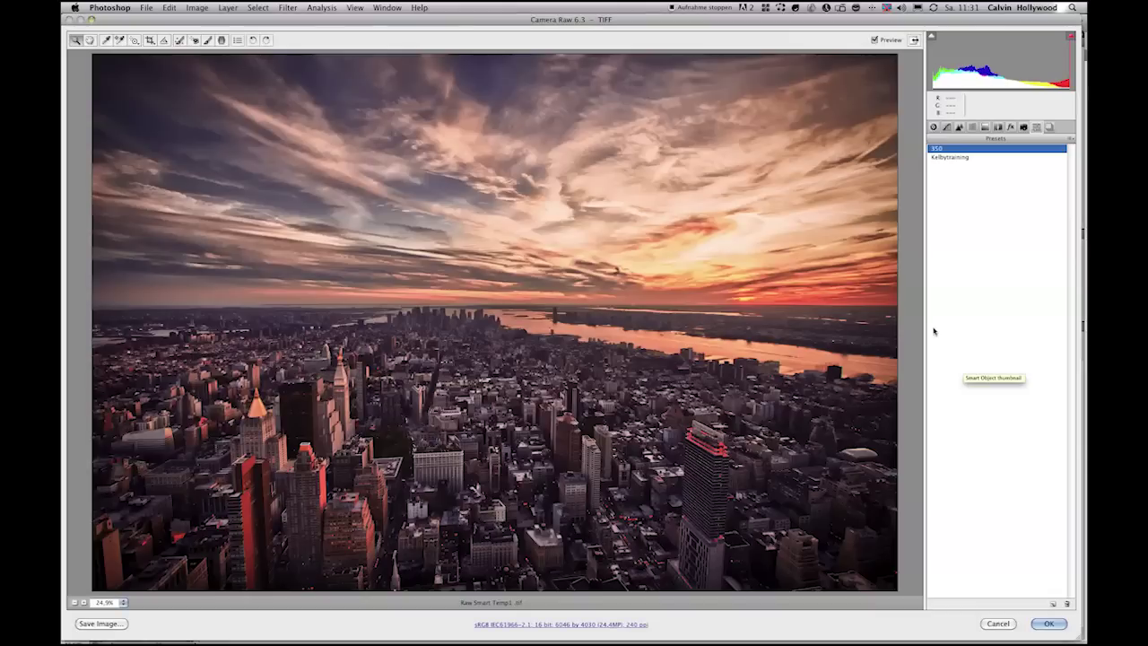
{"action": "left_click", "coordinate": [952, 159]}
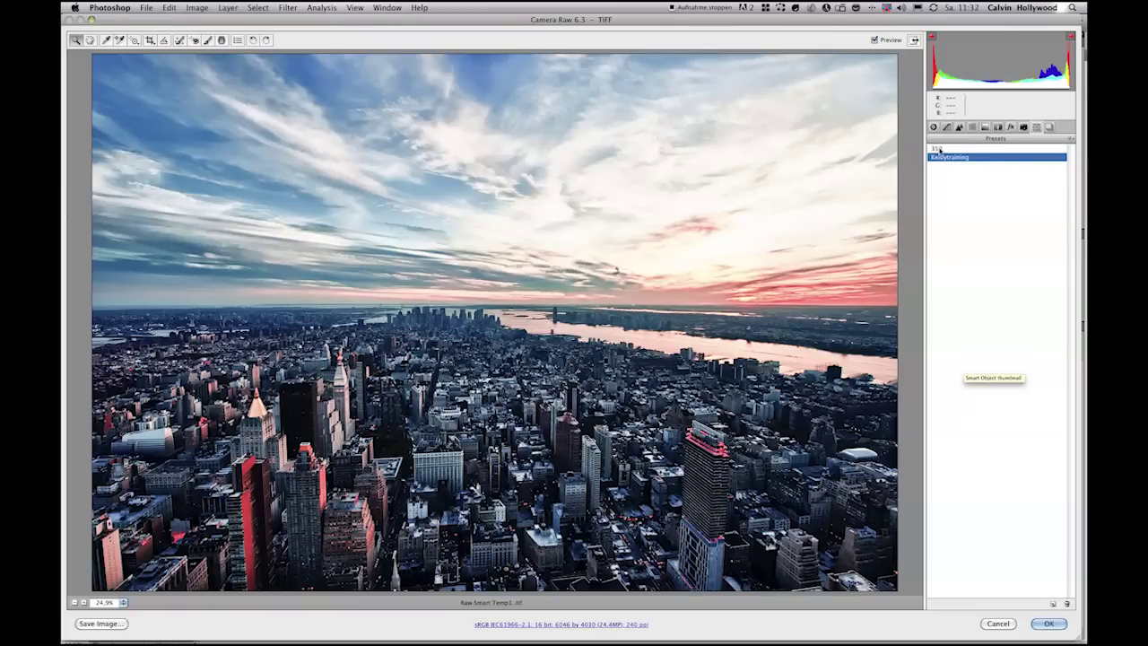
- Reapply the 350 preset, commit the Camera Raw edits to the city layer, and bring up Safari's scripts page
{"action": "left_click", "coordinate": [938, 149]}
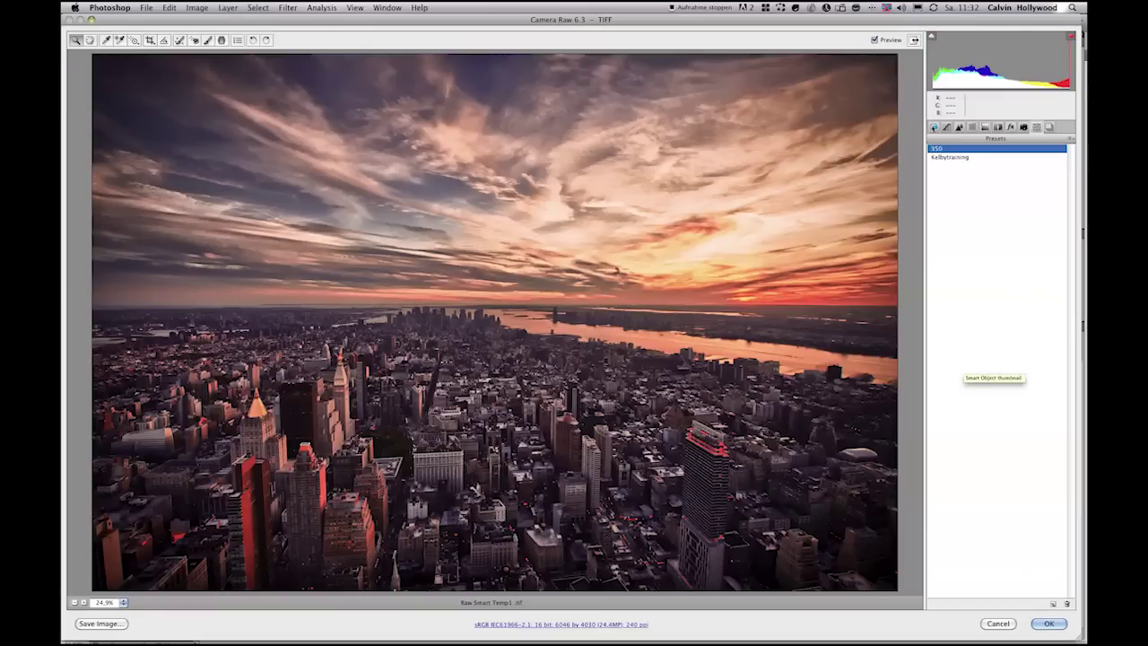
{"action": "left_click", "coordinate": [934, 128]}
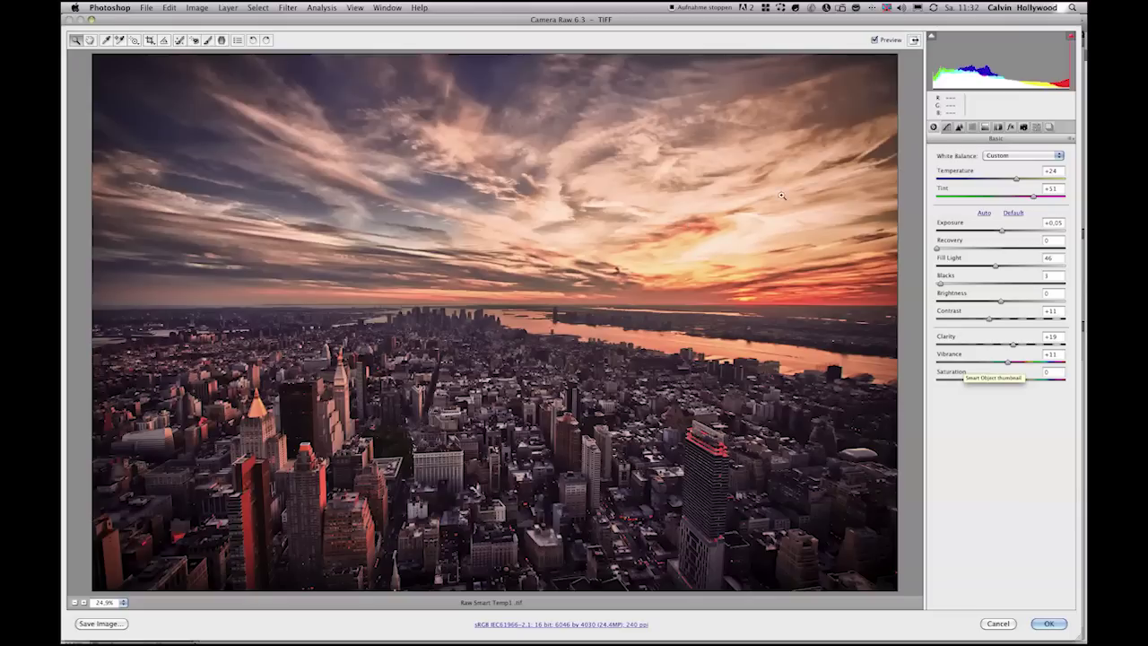
{"action": "key", "text": "Return"}
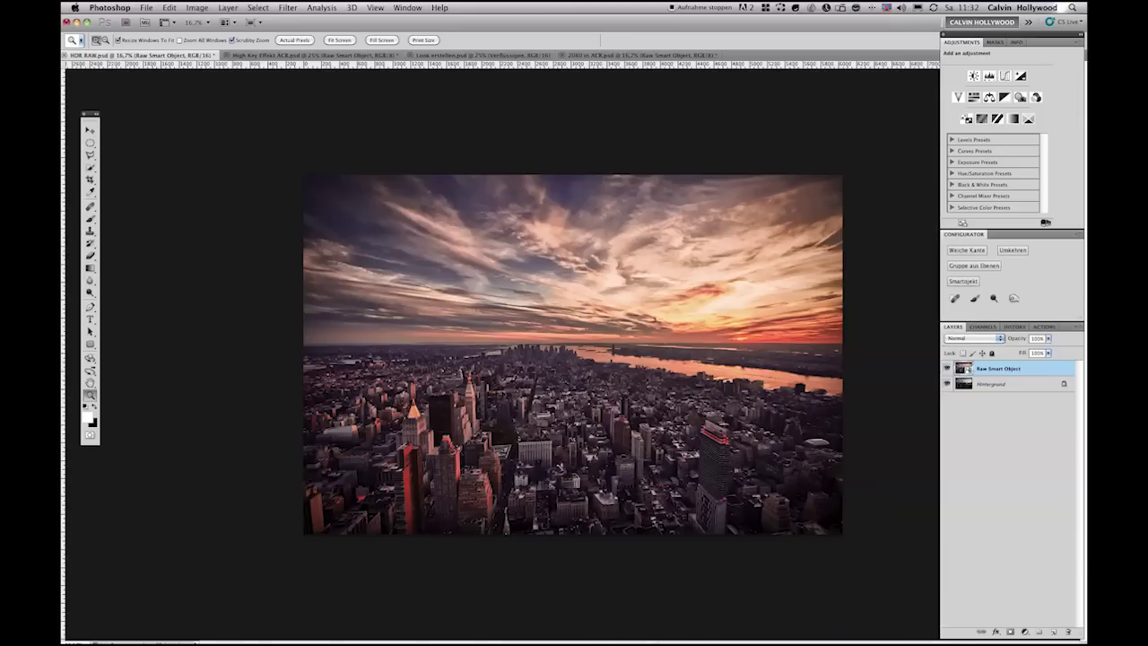
{"action": "left_click", "coordinate": [237, 615]}
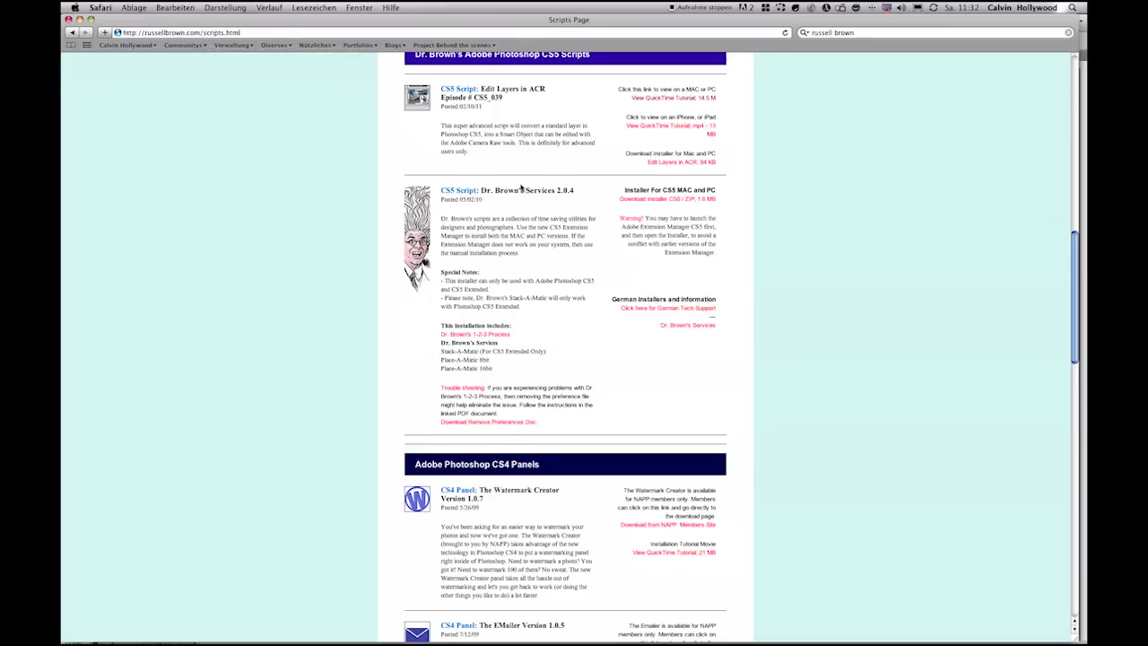
- Scroll through the scripts page, then minimise Safari to return to the Photoshop skyline
{"action": "scroll", "coordinate": [521, 188], "scroll_direction": "up", "scroll_amount": 4}
{"action": "scroll", "coordinate": [521, 187], "scroll_direction": "down", "scroll_amount": 2}
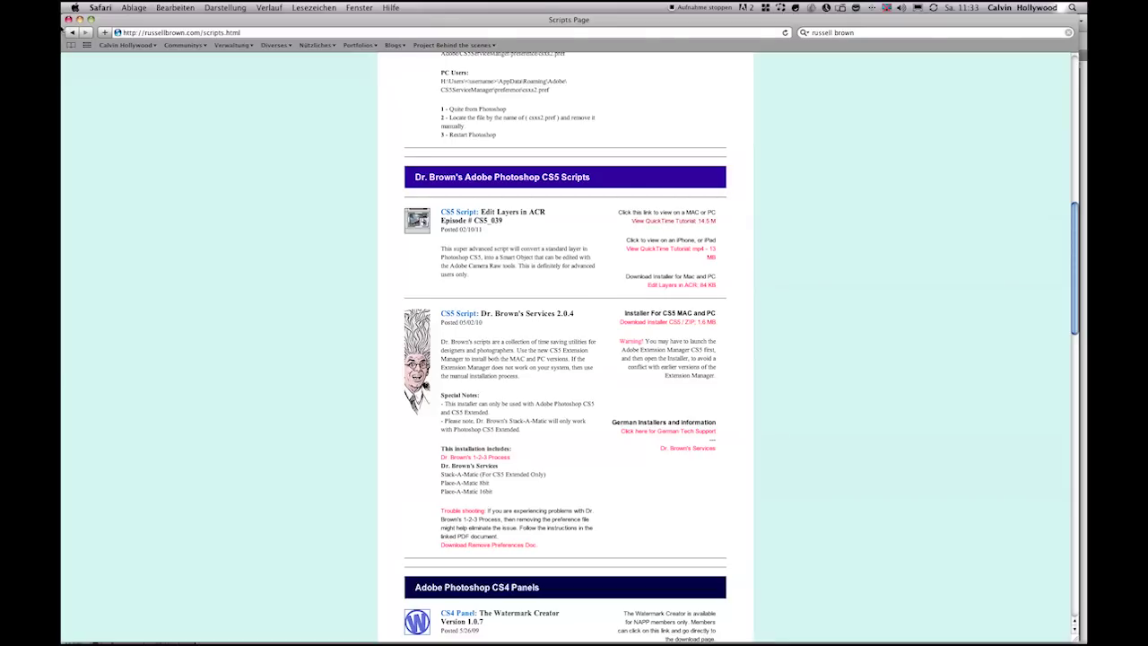
{"action": "left_click", "coordinate": [79, 19]}
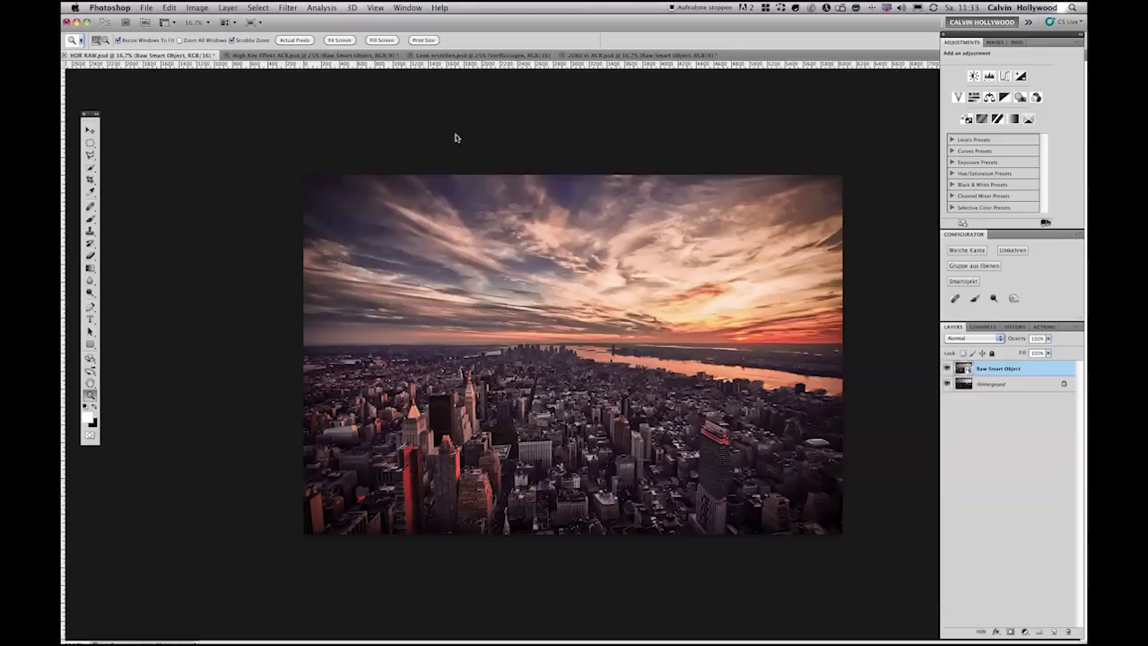
{"action": "left_click", "coordinate": [113, 8]}
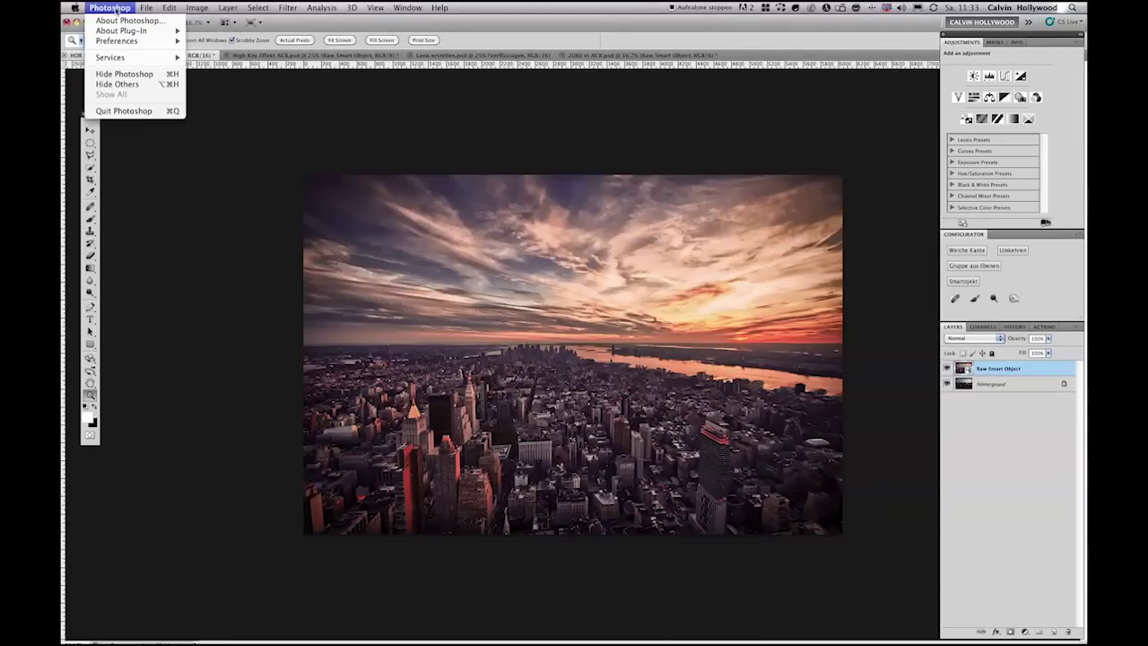
{"action": "mouse_move", "coordinate": [116, 42]}
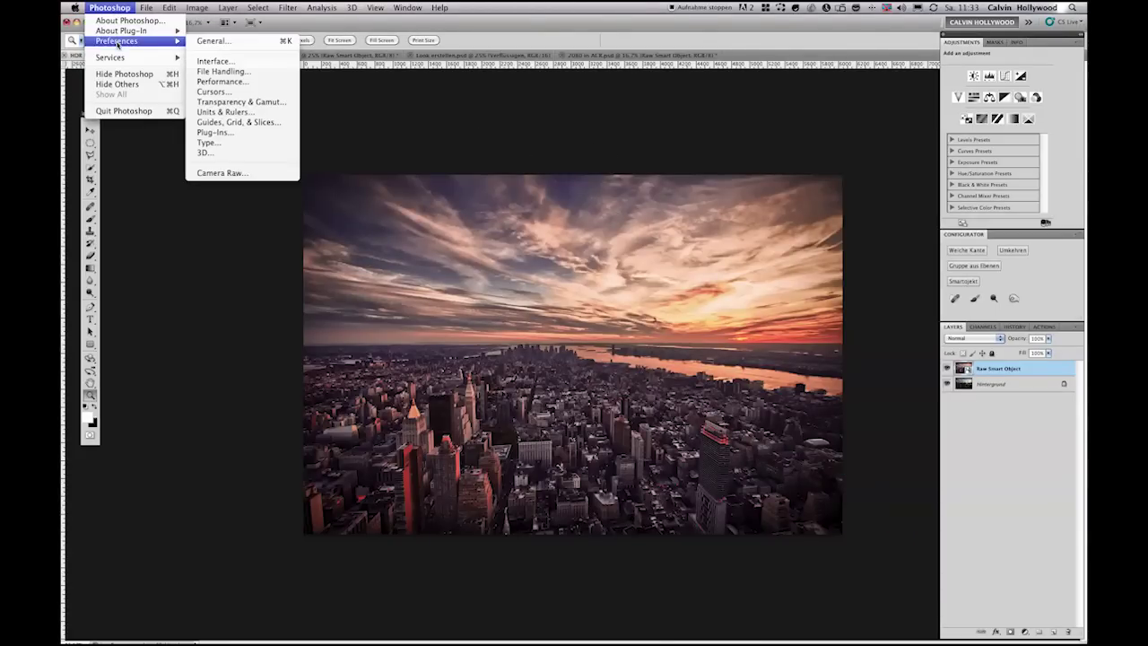
{"action": "left_click", "coordinate": [222, 72]}
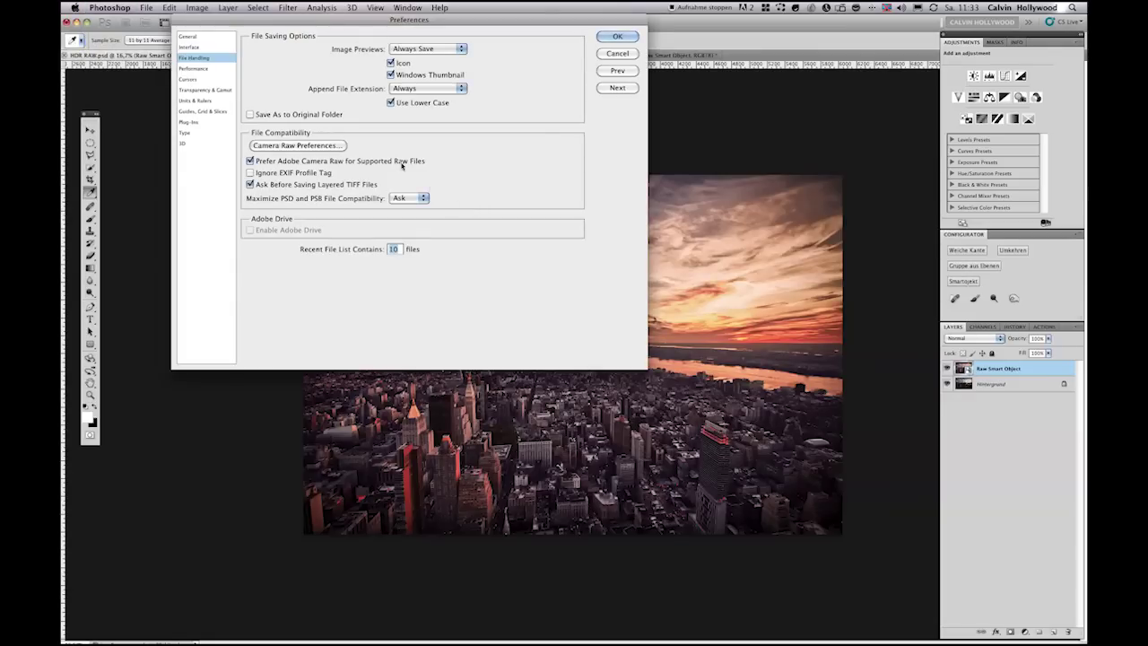
{"action": "left_click", "coordinate": [296, 146]}
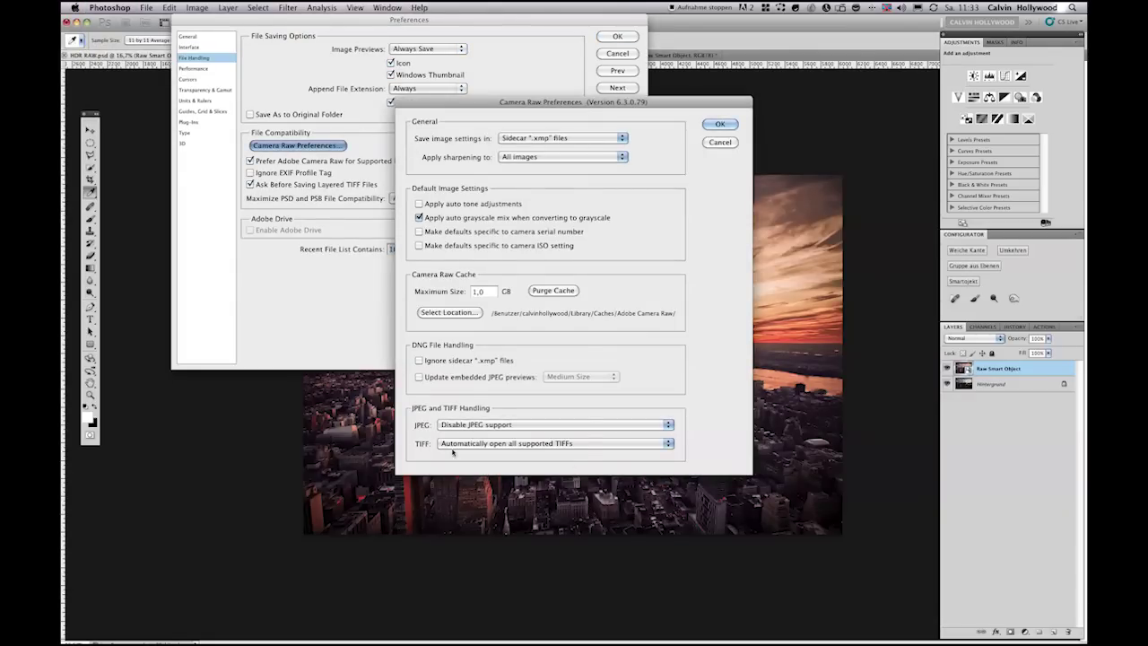
{"action": "left_click", "coordinate": [567, 444]}
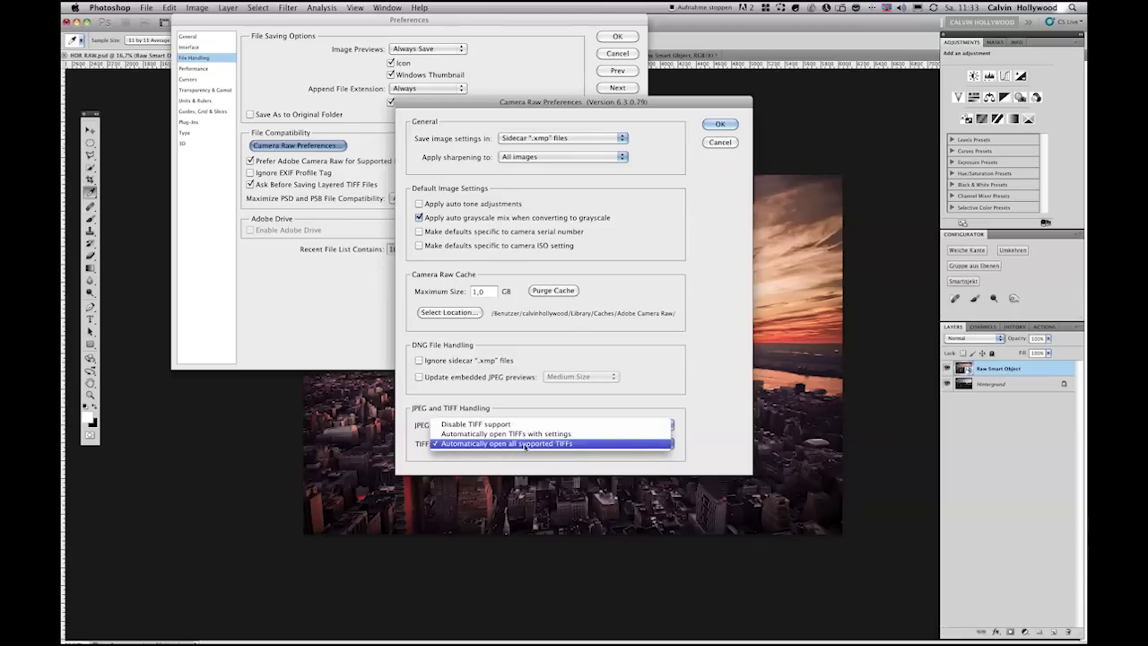
{"action": "left_click", "coordinate": [726, 125]}
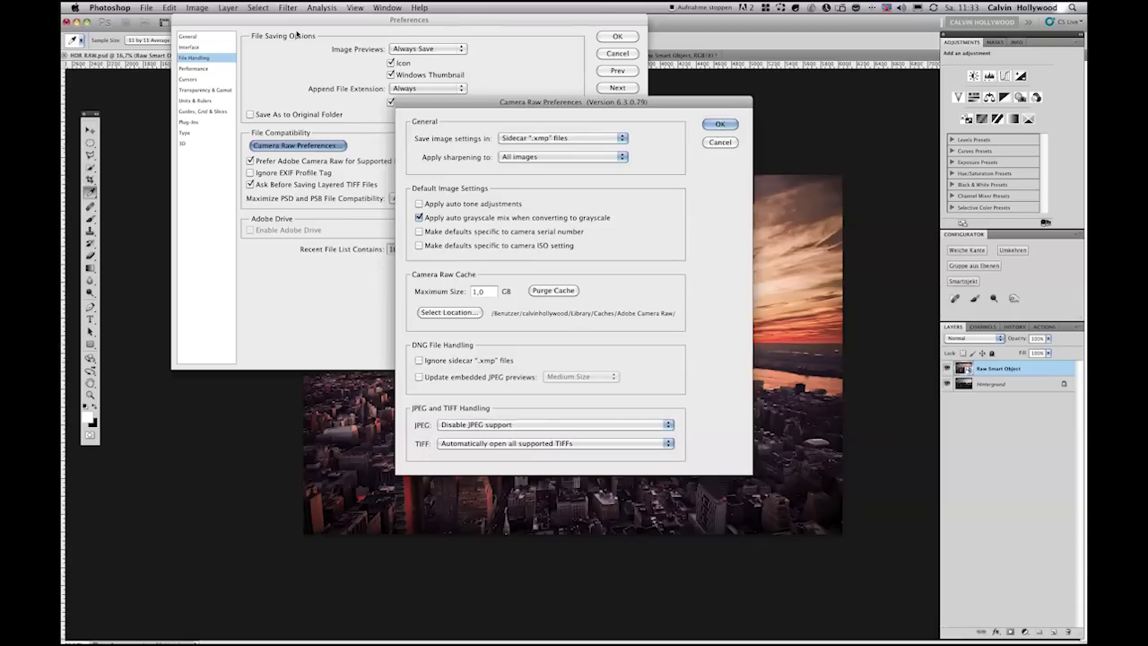
{"action": "left_click", "coordinate": [719, 124]}
{"action": "key", "text": "Return"}
{"action": "key", "text": "z"}
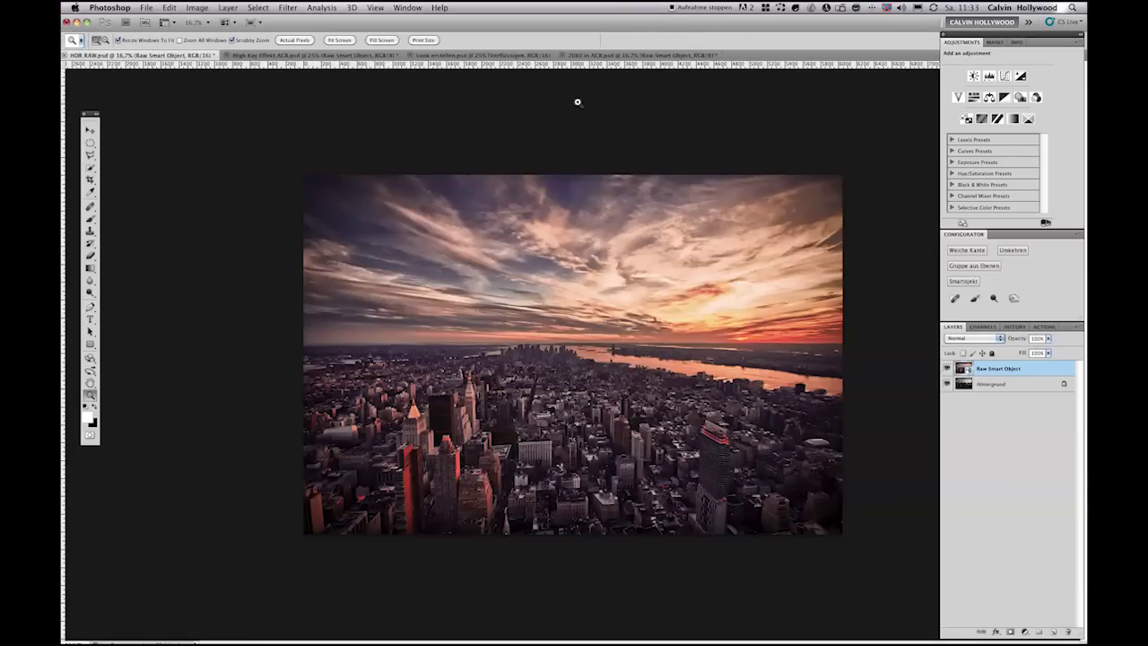